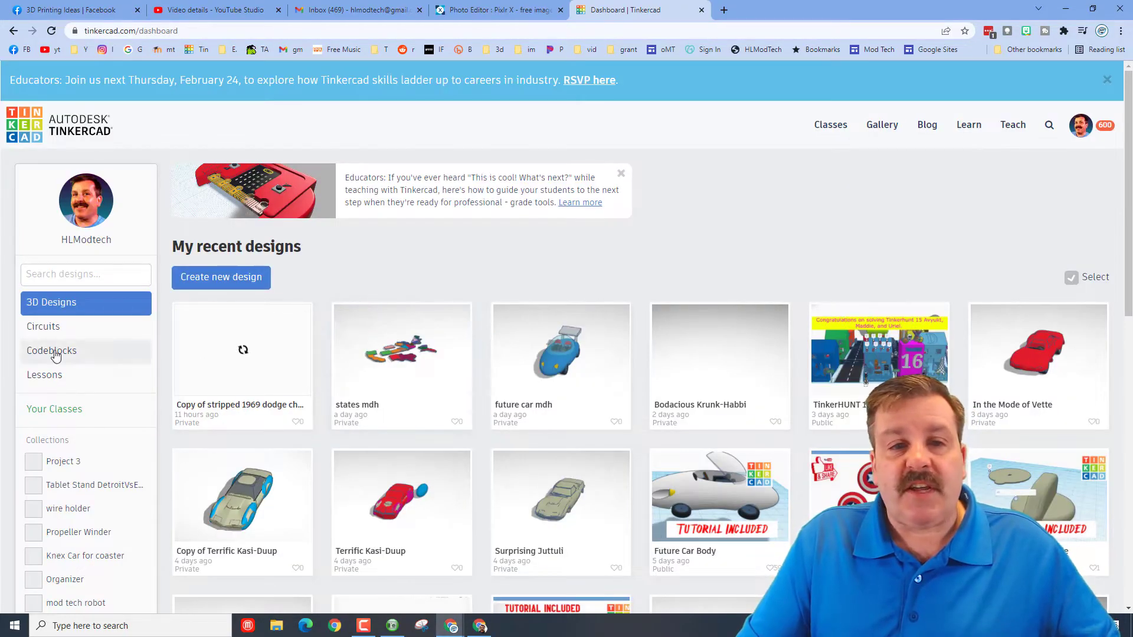
Show the Codeblocks designs in the dashboard and start a new Codeblock design
{"action": "left_click", "coordinate": [54, 350]}
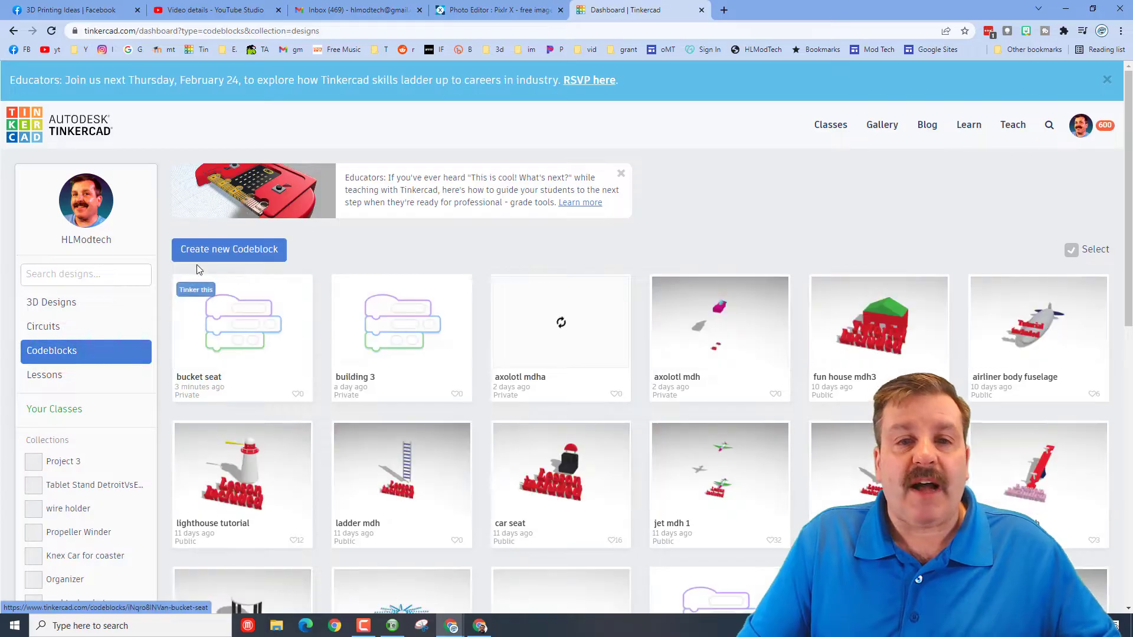
{"action": "left_click", "coordinate": [240, 250]}
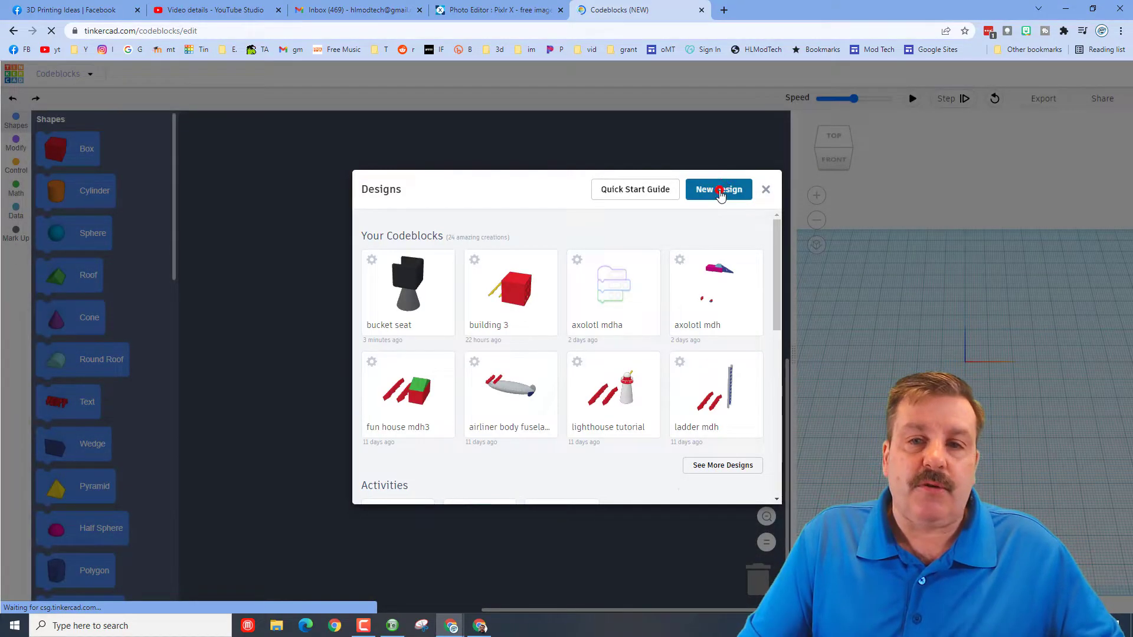
Start a blank design and place a Create New Object block on the workspace
{"action": "left_click", "coordinate": [720, 194]}
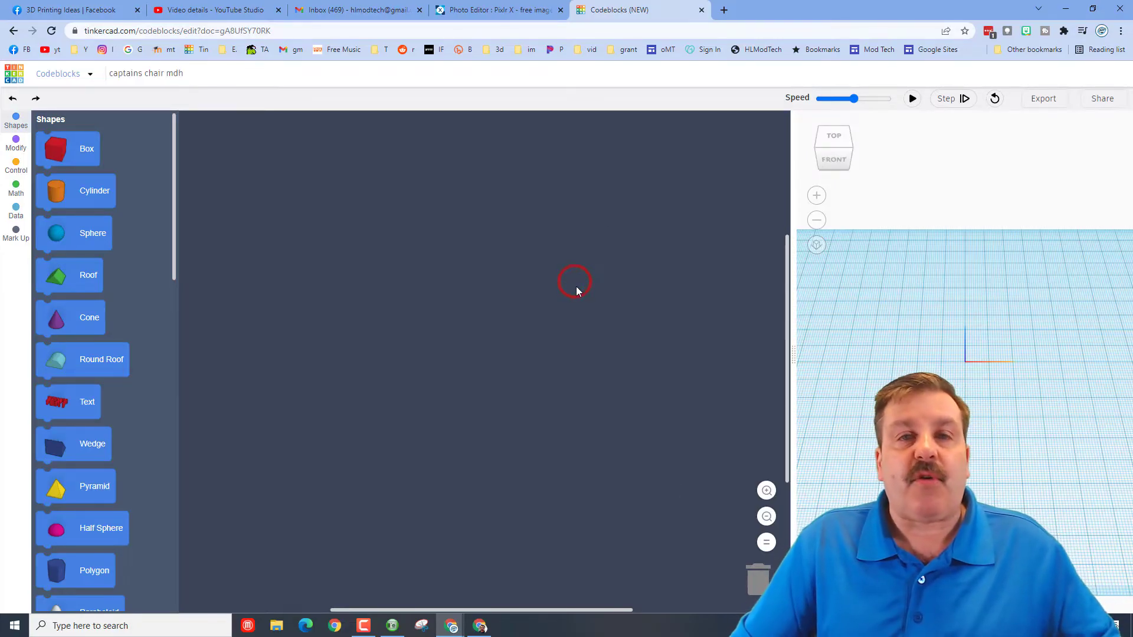
{"action": "left_click", "coordinate": [16, 143]}
{"action": "left_click_drag", "start_coordinate": [94, 147], "coordinate": [354, 179]}
Rename the object variable to cc and add a Cone block to it
{"action": "left_click", "coordinate": [400, 178]}
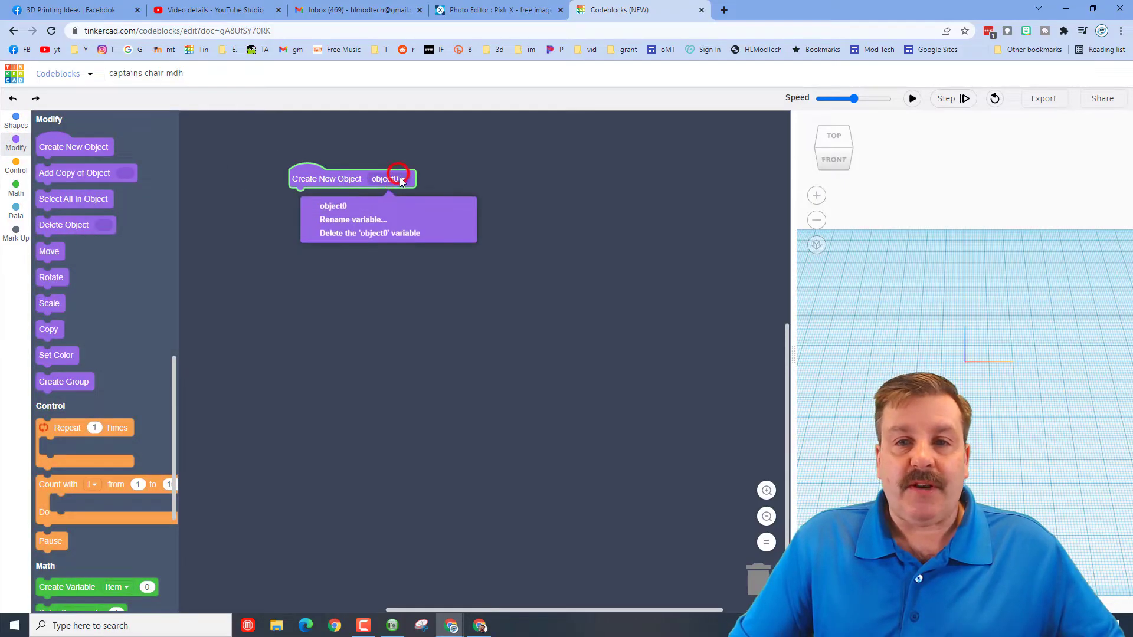
{"action": "left_click", "coordinate": [384, 217]}
{"action": "type", "text": "cc"}
{"action": "key", "text": "Return"}
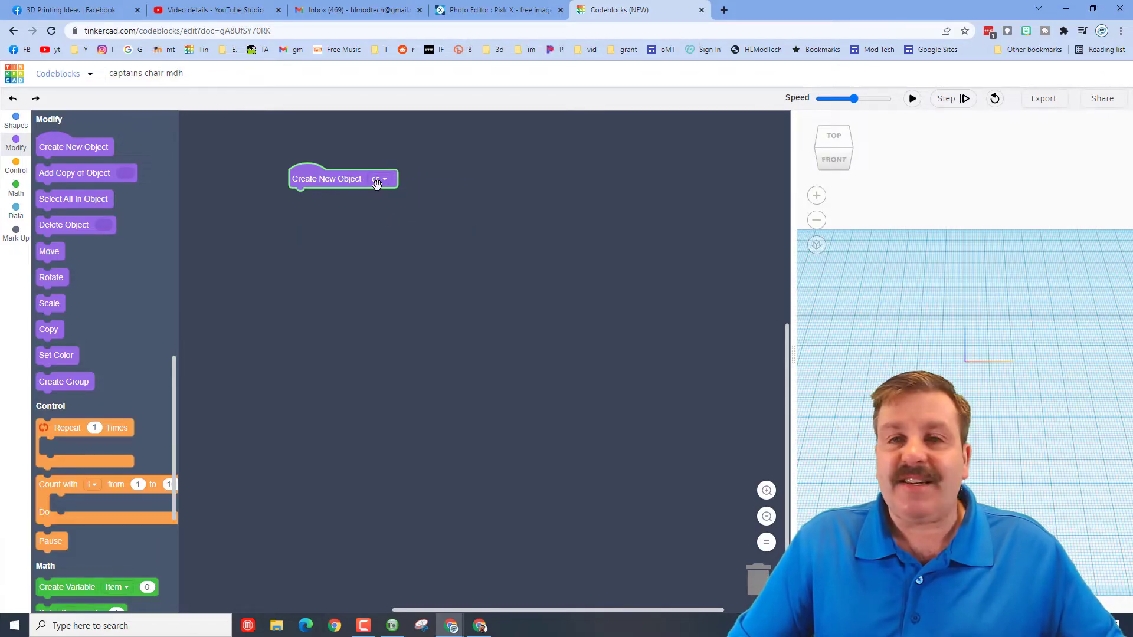
{"action": "left_click", "coordinate": [14, 120]}
{"action": "left_click_drag", "start_coordinate": [74, 311], "coordinate": [312, 194]}
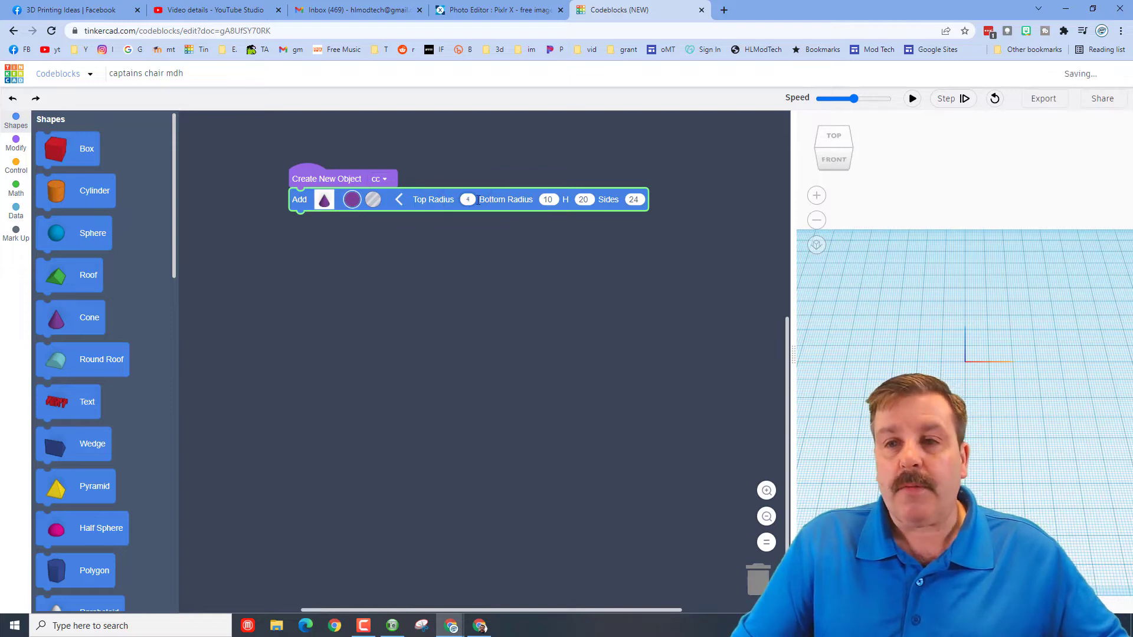
Colour the cone grey and run the code to build it
{"action": "left_click", "coordinate": [352, 201]}
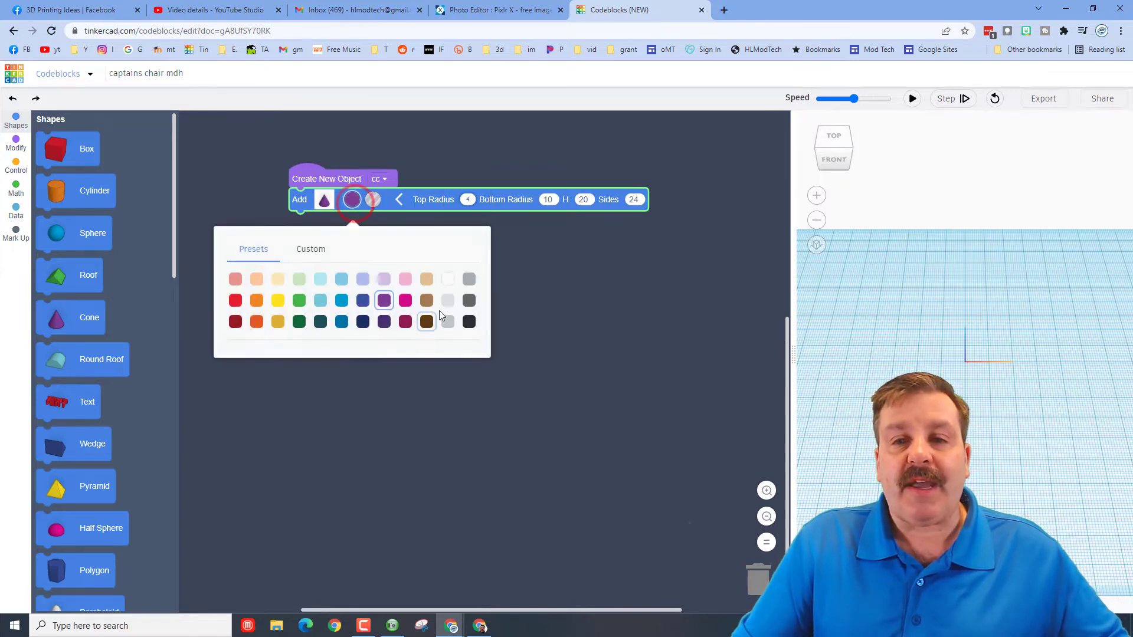
{"action": "left_click", "coordinate": [470, 278]}
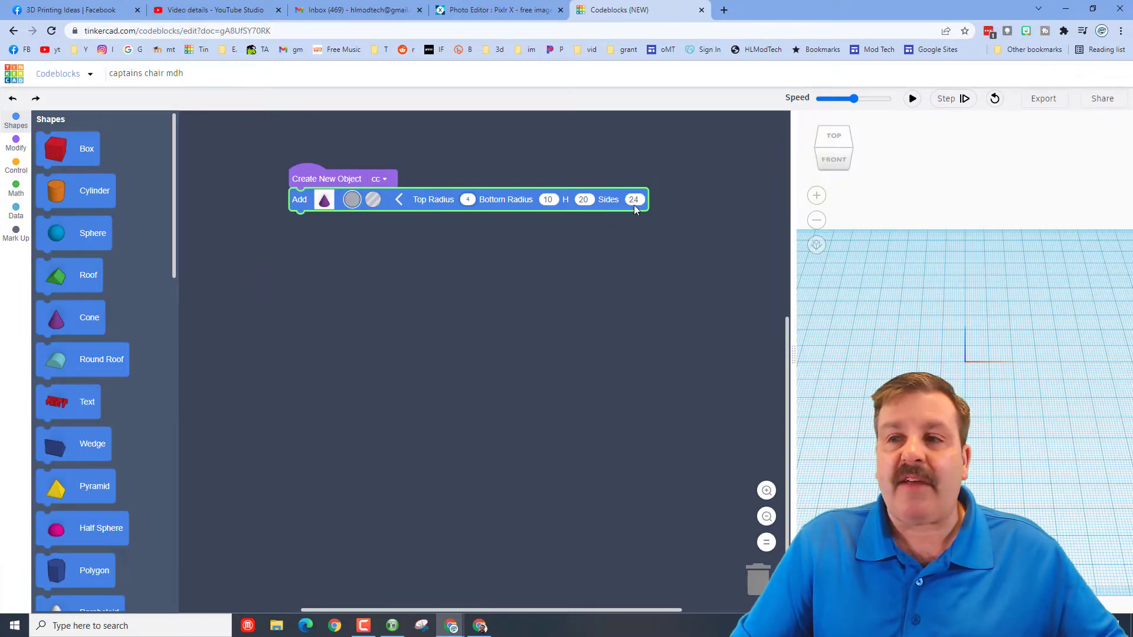
{"action": "left_click", "coordinate": [911, 99]}
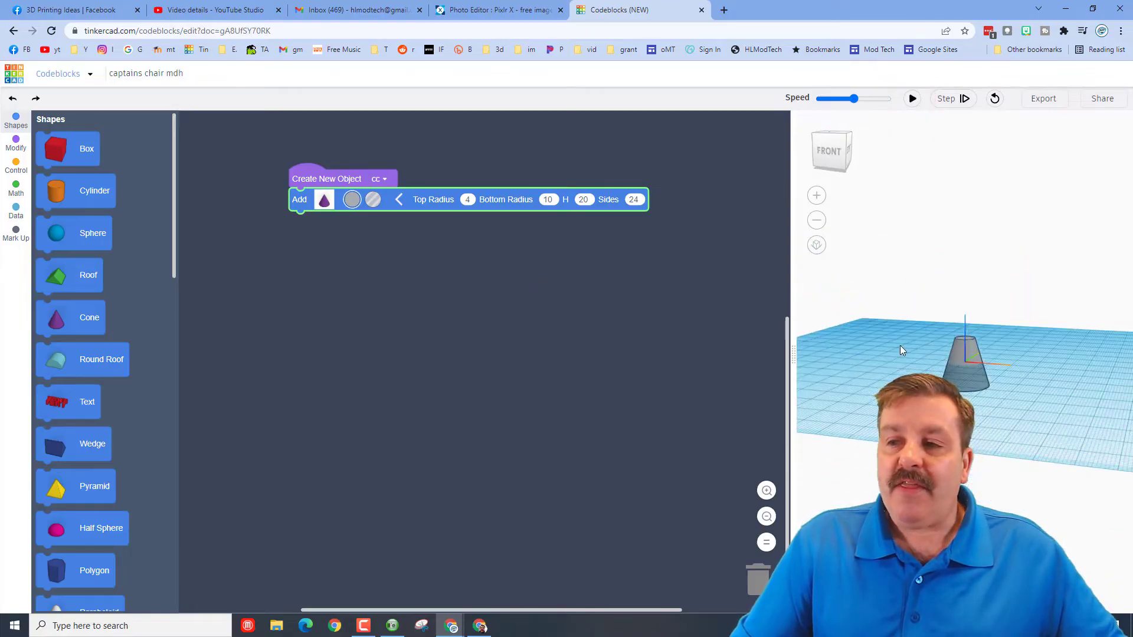
Add a Move block under the cone with Z = 10 and rerun the code
{"action": "left_click", "coordinate": [14, 145]}
{"action": "left_click_drag", "start_coordinate": [50, 251], "coordinate": [366, 217]}
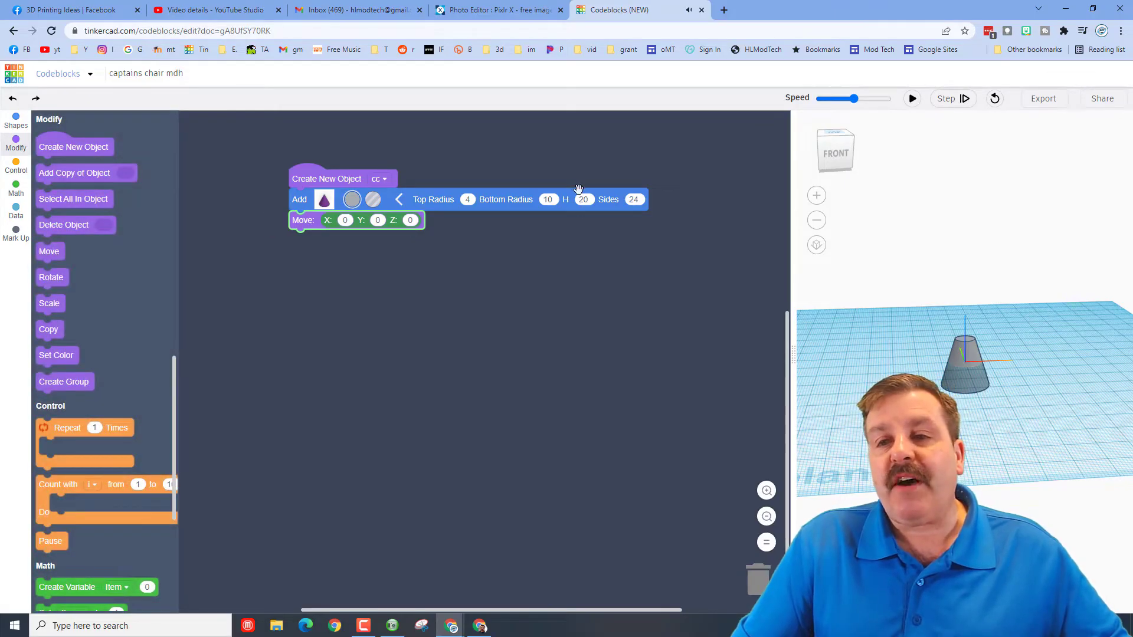
{"action": "left_click", "coordinate": [410, 223]}
{"action": "type", "text": "10"}
{"action": "key", "text": "Return"}
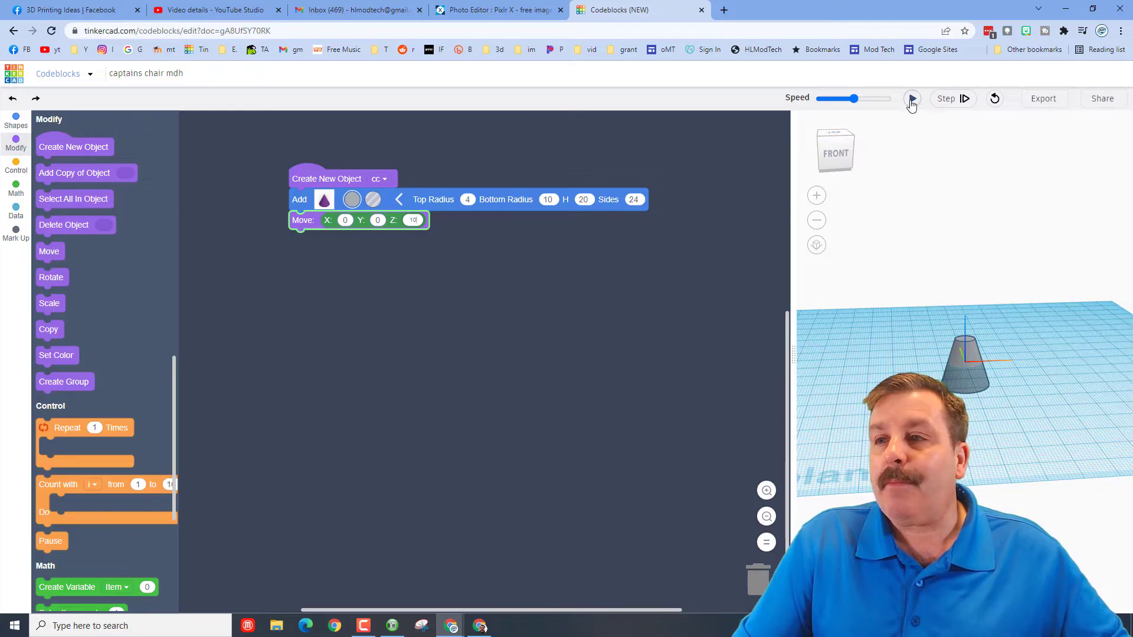
{"action": "left_click", "coordinate": [911, 99]}
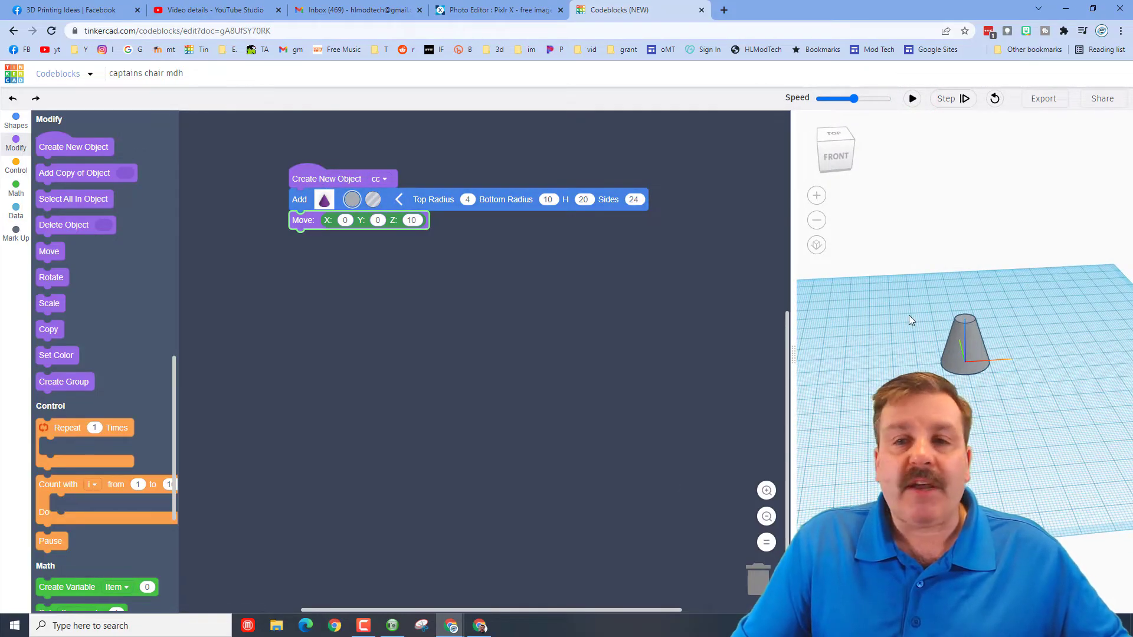
Duplicate the cone and its Move block, attaching the copy below the first Move
{"action": "right_click", "coordinate": [326, 202]}
{"action": "left_click", "coordinate": [356, 213]}
{"action": "left_click", "coordinate": [310, 292]}
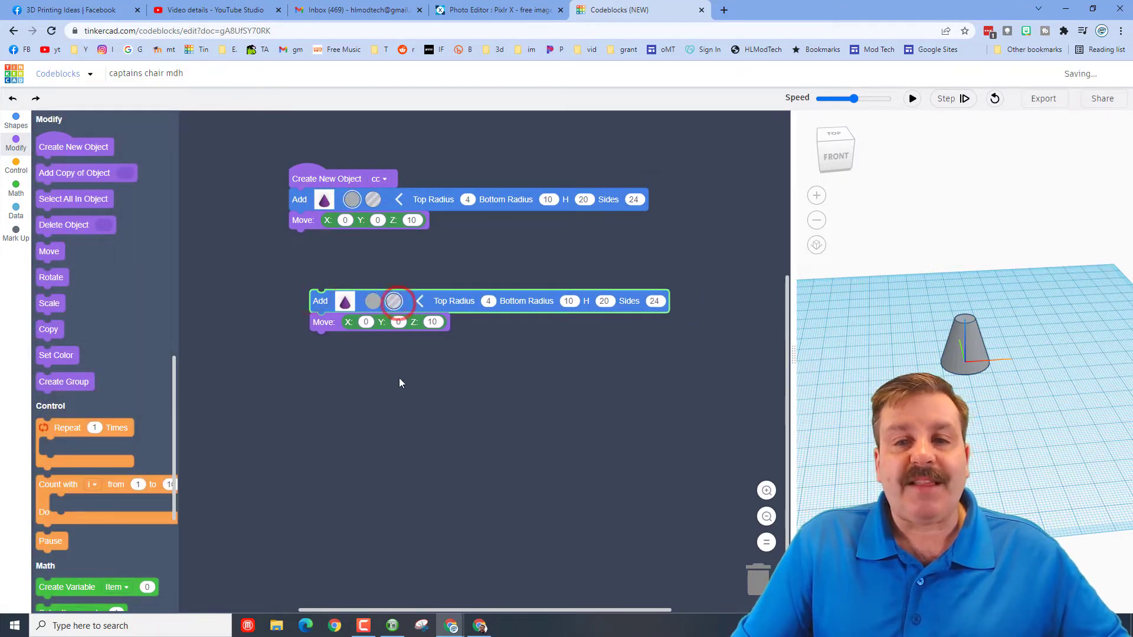
{"action": "left_click_drag", "start_coordinate": [334, 302], "coordinate": [314, 242]}
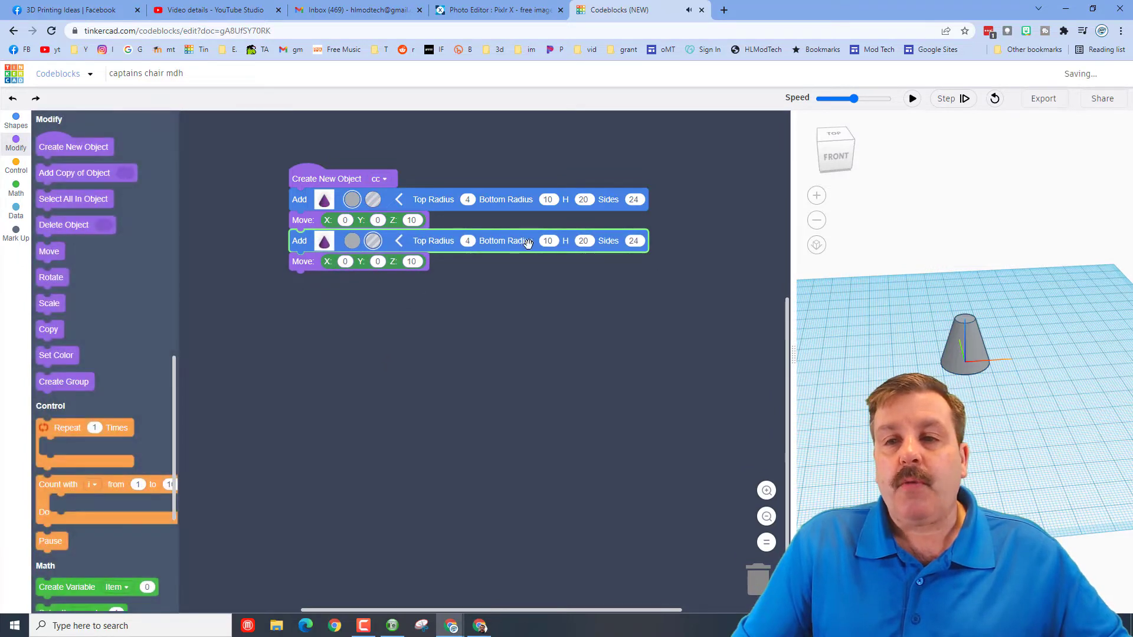
Set the copied cone to top radius 2, bottom radius 8, height 21, then run it
{"action": "left_click", "coordinate": [468, 241]}
{"action": "type", "text": "2"}
{"action": "left_click", "coordinate": [547, 240]}
{"action": "type", "text": "8"}
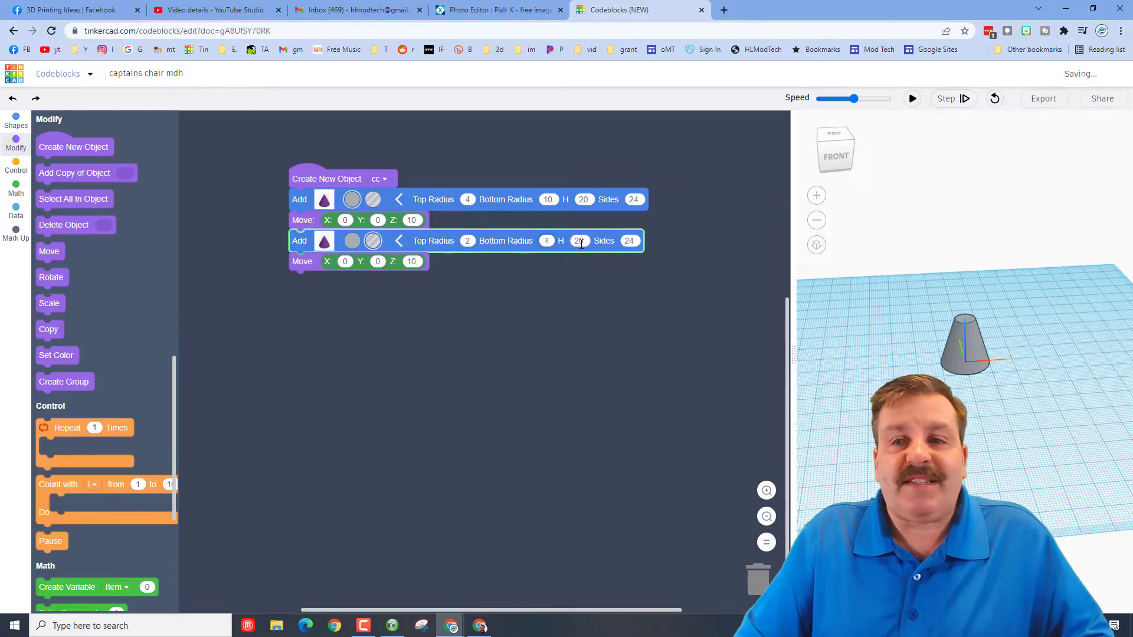
{"action": "left_click", "coordinate": [579, 242]}
{"action": "type", "text": "21"}
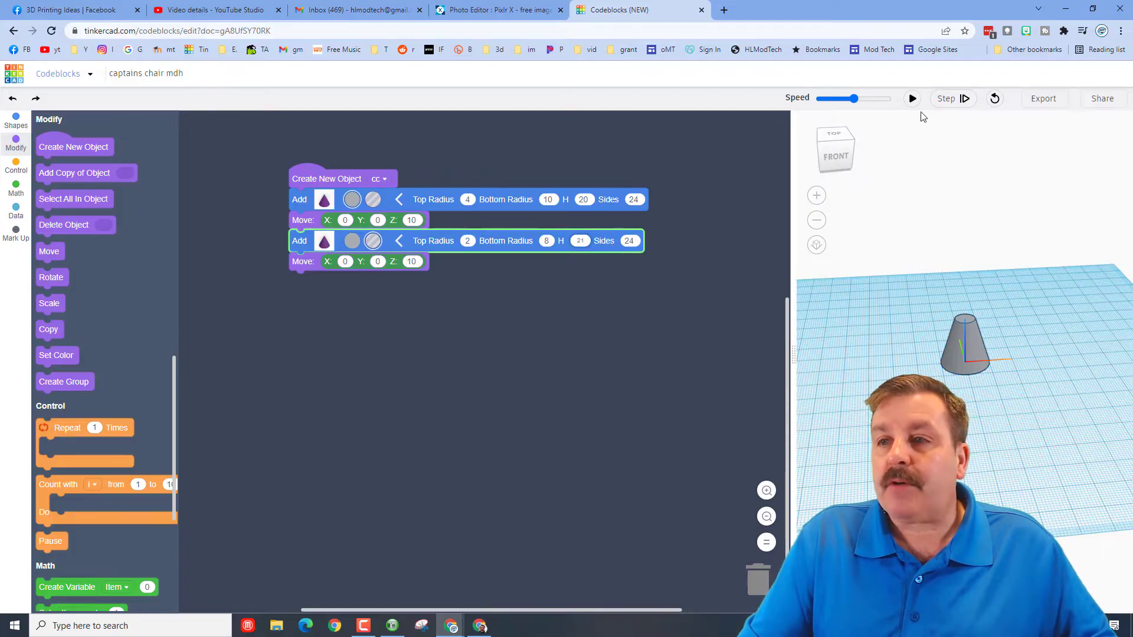
{"action": "left_click", "coordinate": [910, 101]}
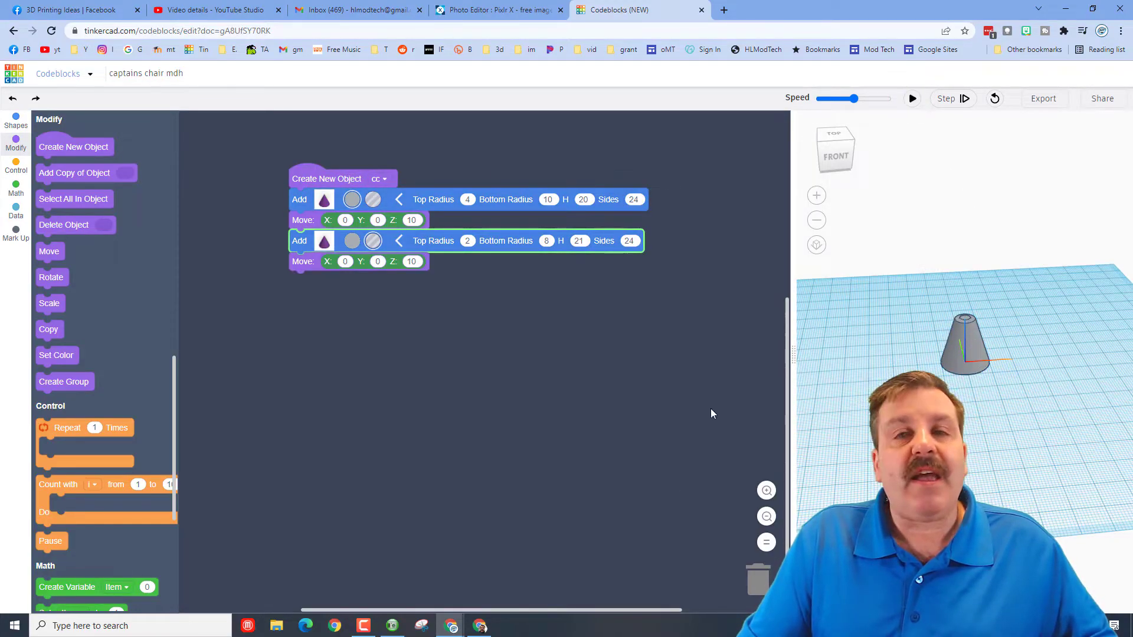
{"action": "mouse_move", "coordinate": [975, 384]}
{"action": "right_mouse_down"}
{"action": "mouse_move", "coordinate": [969, 250]}
{"action": "mouse_move", "coordinate": [971, 384]}
{"action": "right_mouse_up"}
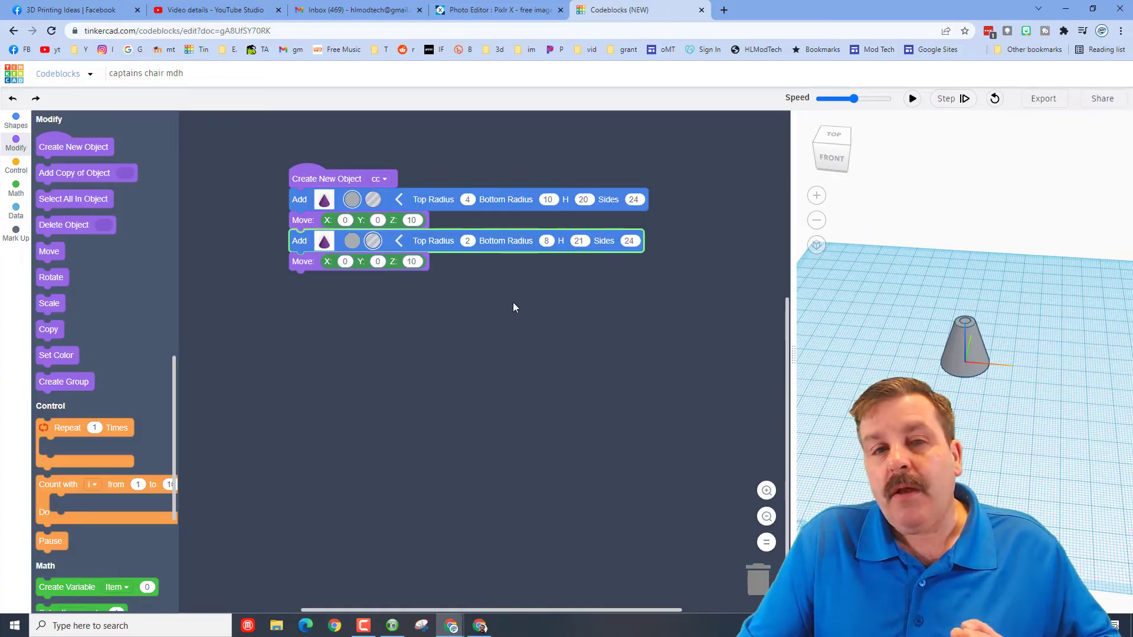
Add a black 20×20×20 Box block with edge 2 after the last Move and run it
{"action": "left_click", "coordinate": [16, 121]}
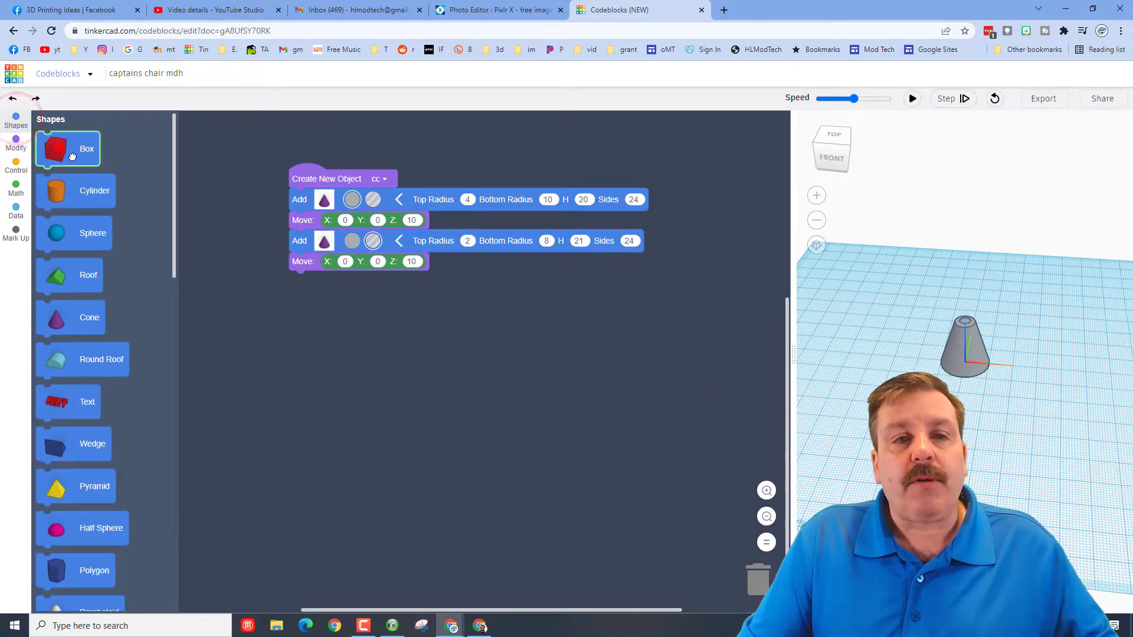
{"action": "left_click_drag", "start_coordinate": [59, 141], "coordinate": [307, 282]}
{"action": "left_click", "coordinate": [399, 289]}
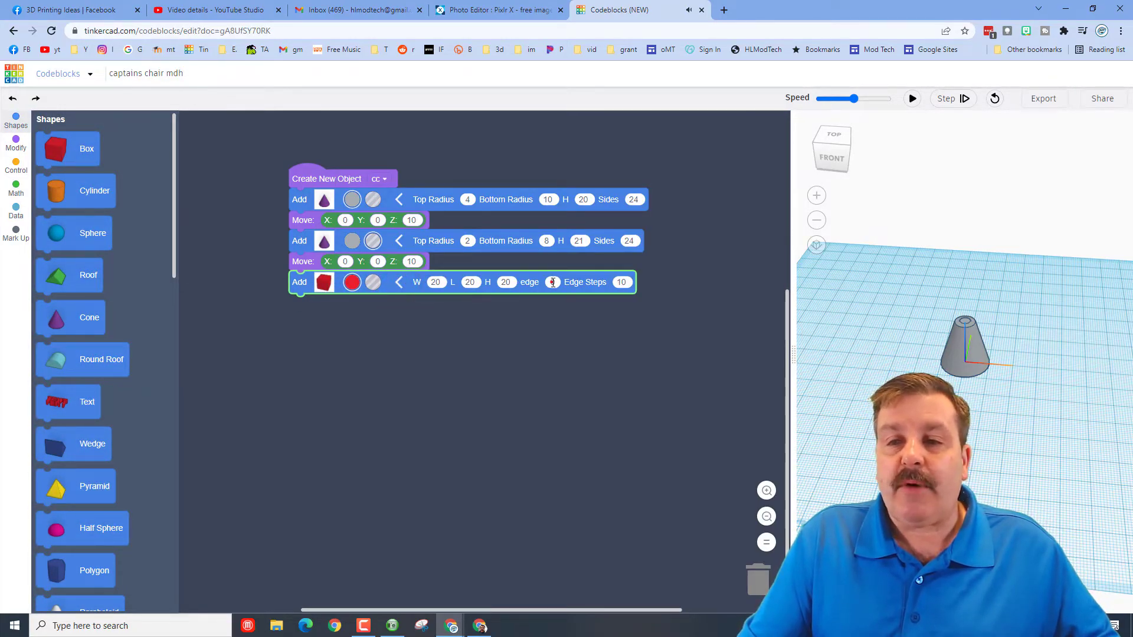
{"action": "type", "text": "2"}
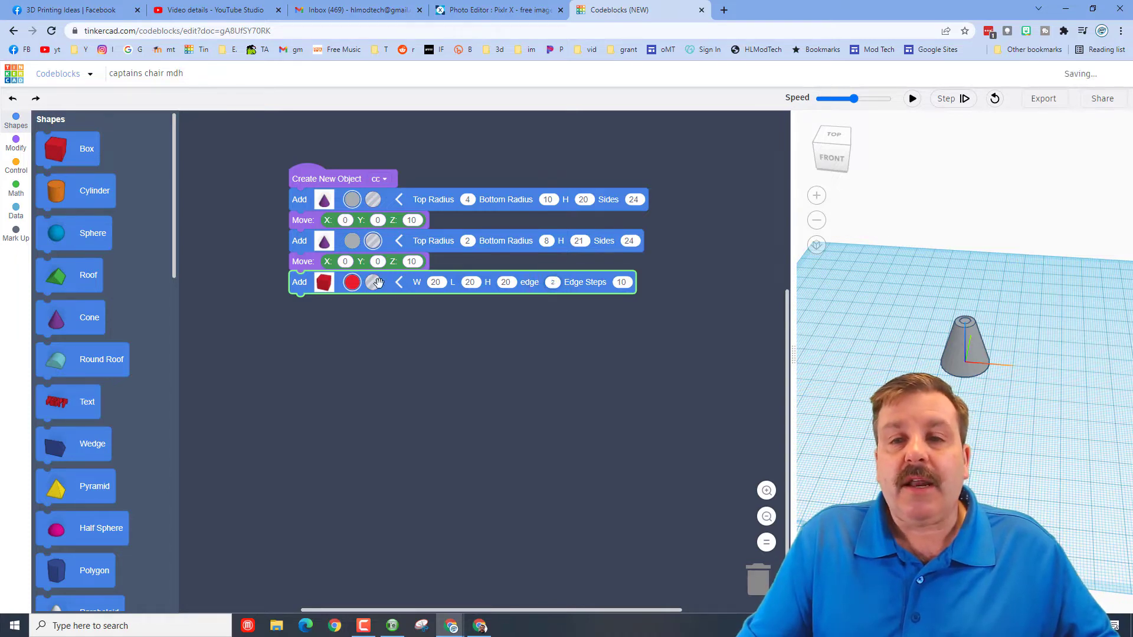
{"action": "left_click", "coordinate": [353, 282]}
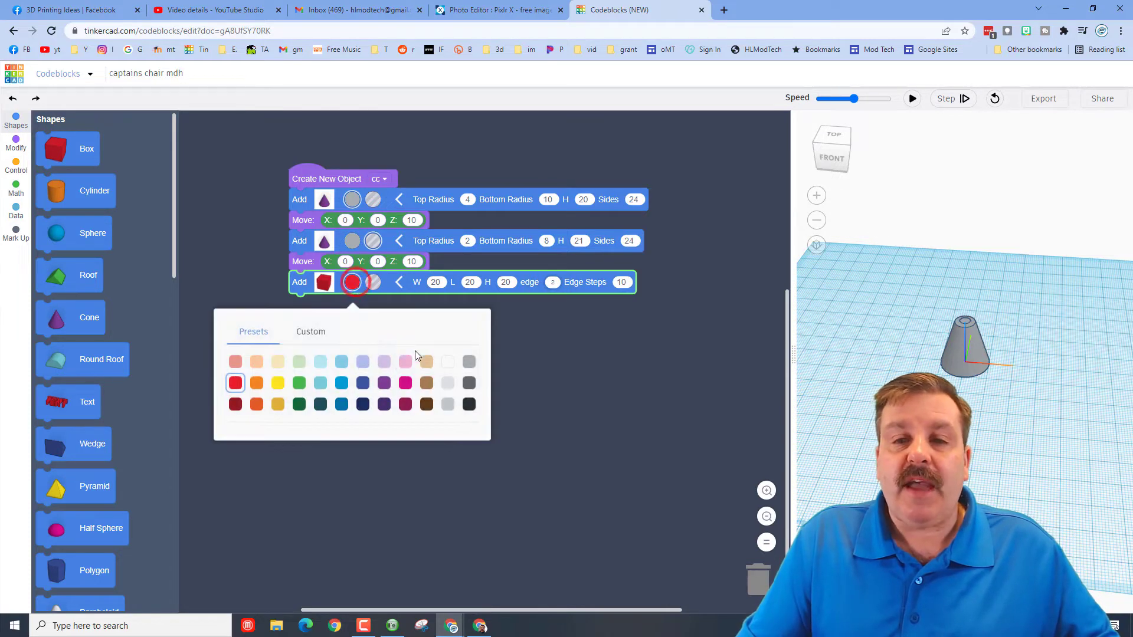
{"action": "left_click", "coordinate": [468, 406]}
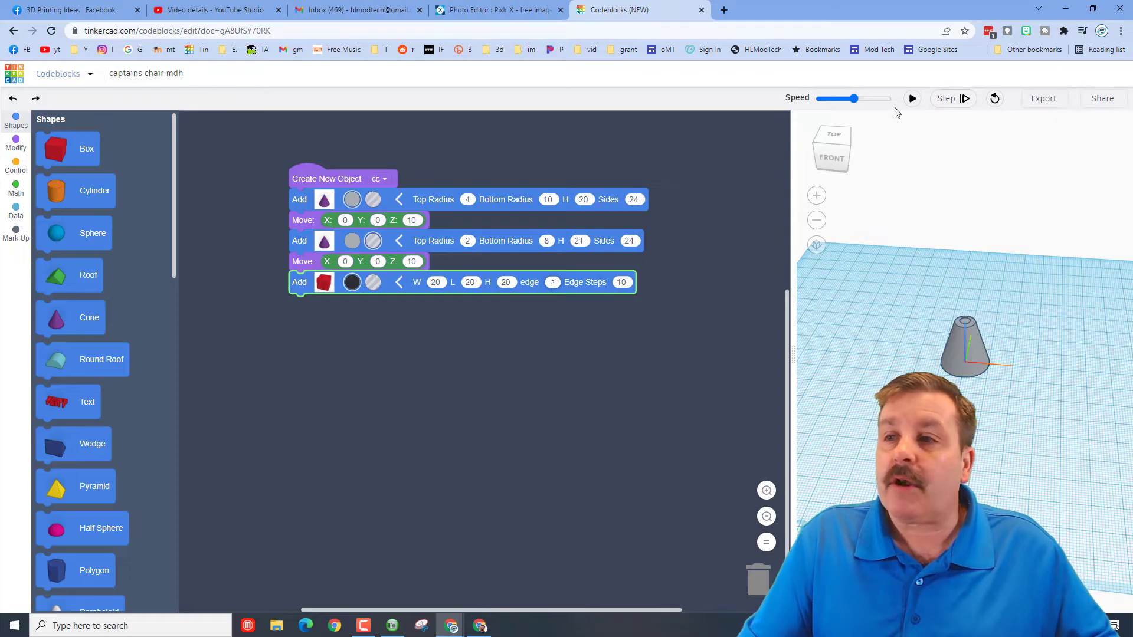
{"action": "left_click", "coordinate": [912, 99]}
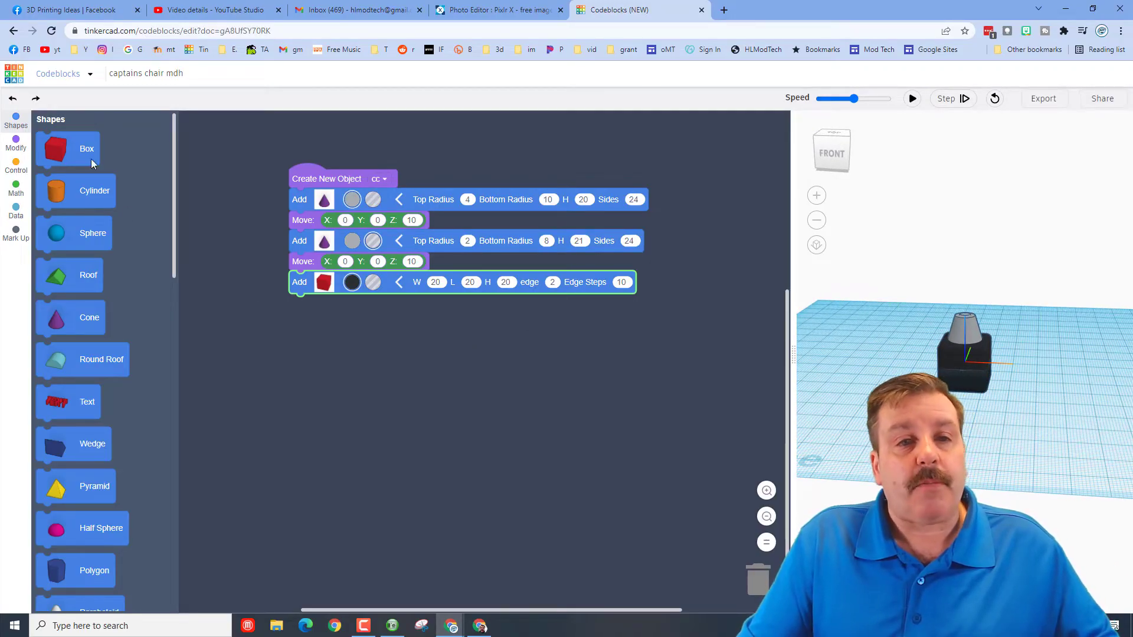
Add a Move block raising the box to Z 30, run it, and return the preview to the front
{"action": "left_click", "coordinate": [17, 142]}
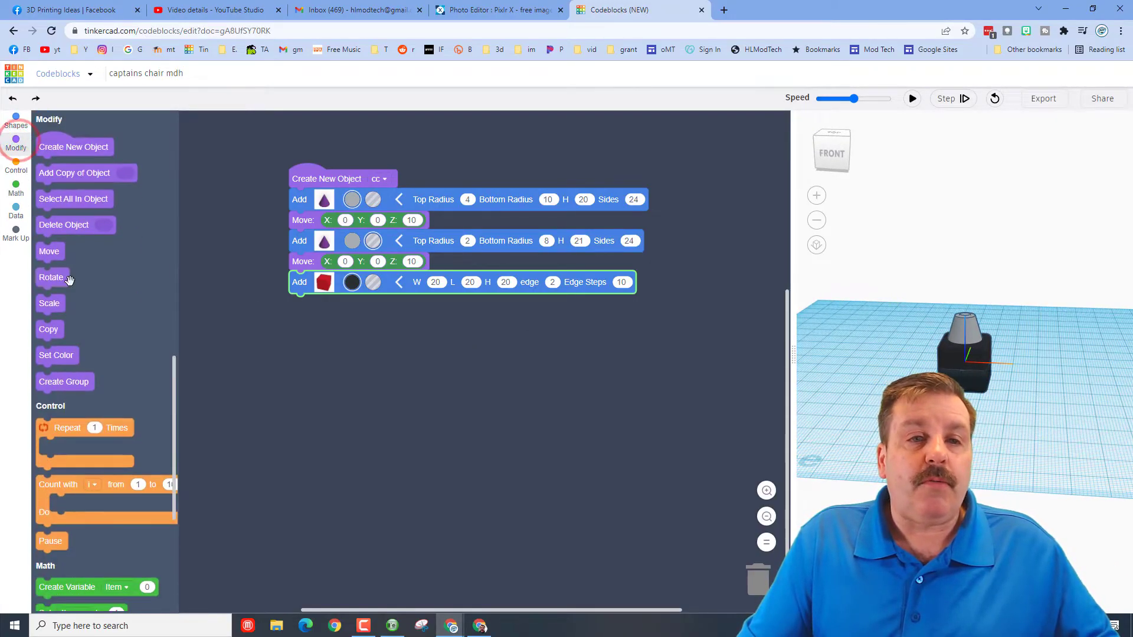
{"action": "left_click_drag", "start_coordinate": [49, 254], "coordinate": [321, 317]}
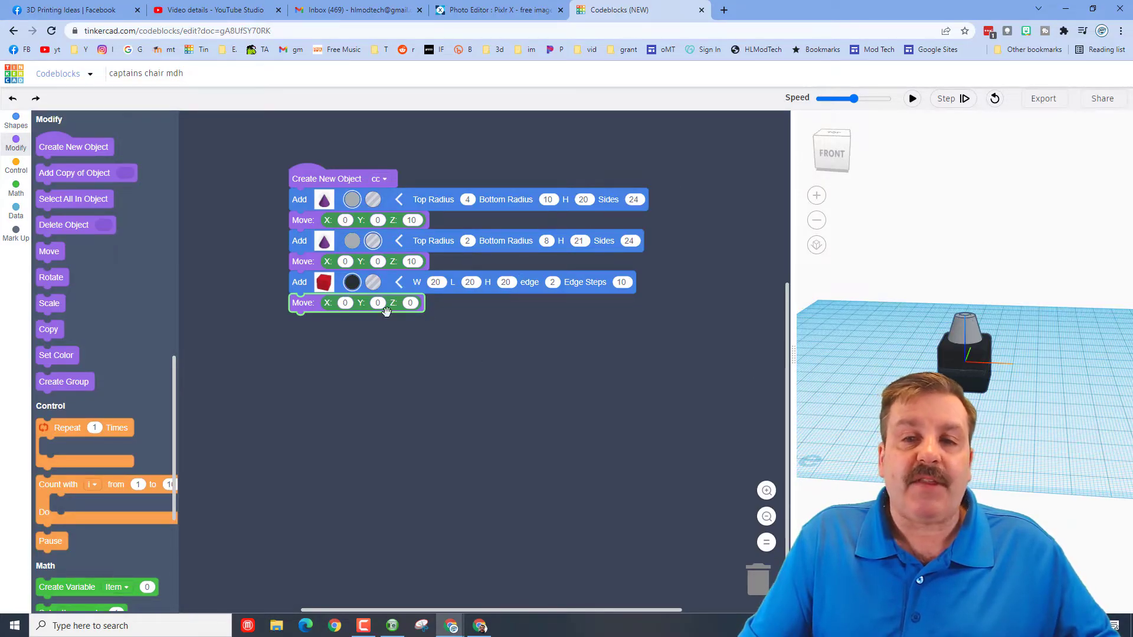
{"action": "left_click", "coordinate": [410, 303]}
{"action": "type", "text": "3"}
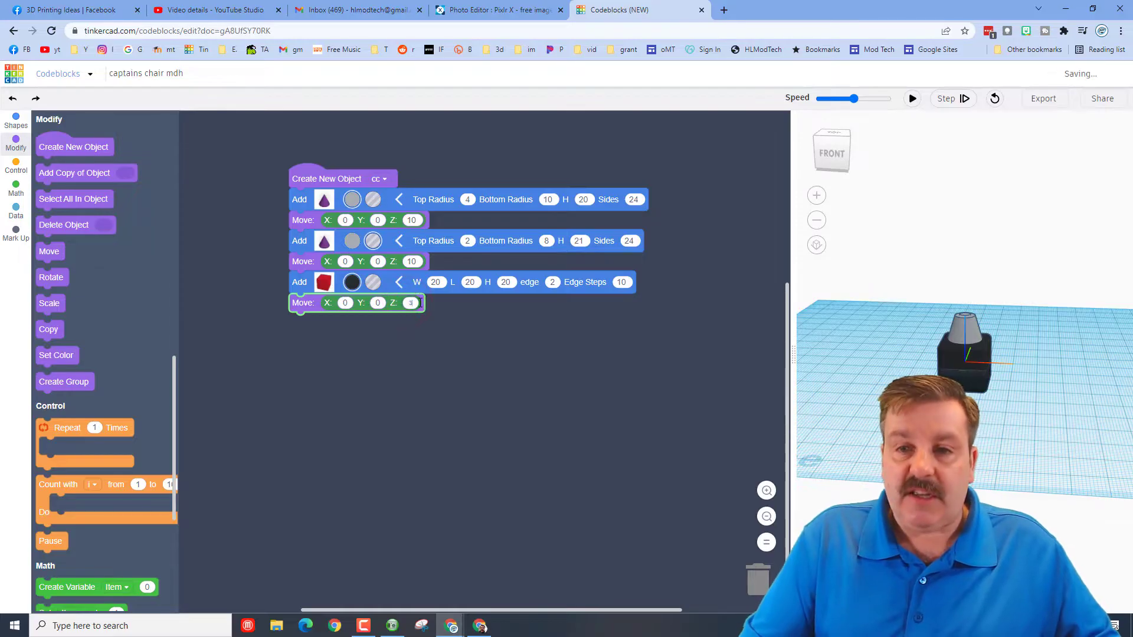
{"action": "type", "text": "0"}
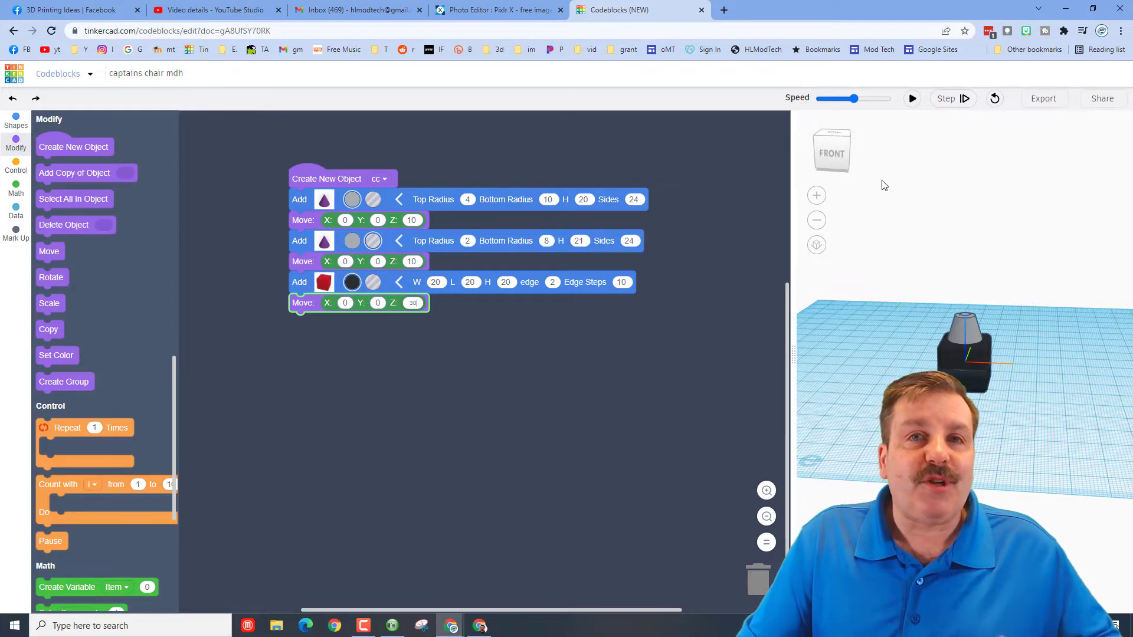
{"action": "left_click", "coordinate": [913, 98]}
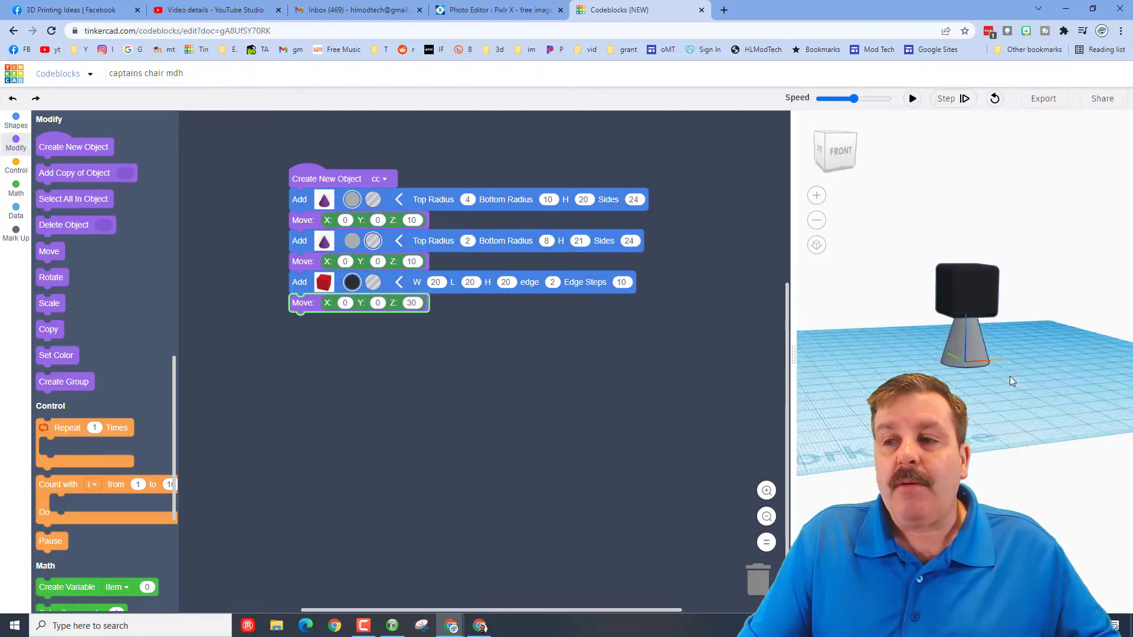
{"action": "right_click_drag", "start_coordinate": [1011, 375], "coordinate": [840, 399]}
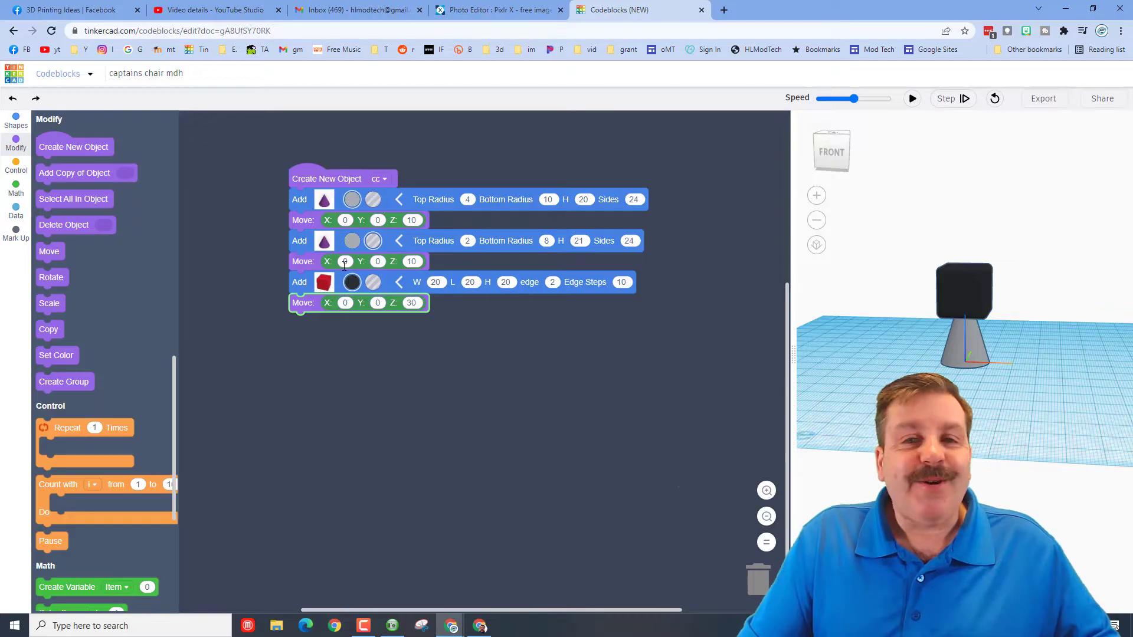
Duplicate the box and its Move block and attach the copy under the last Move
{"action": "right_click", "coordinate": [305, 284]}
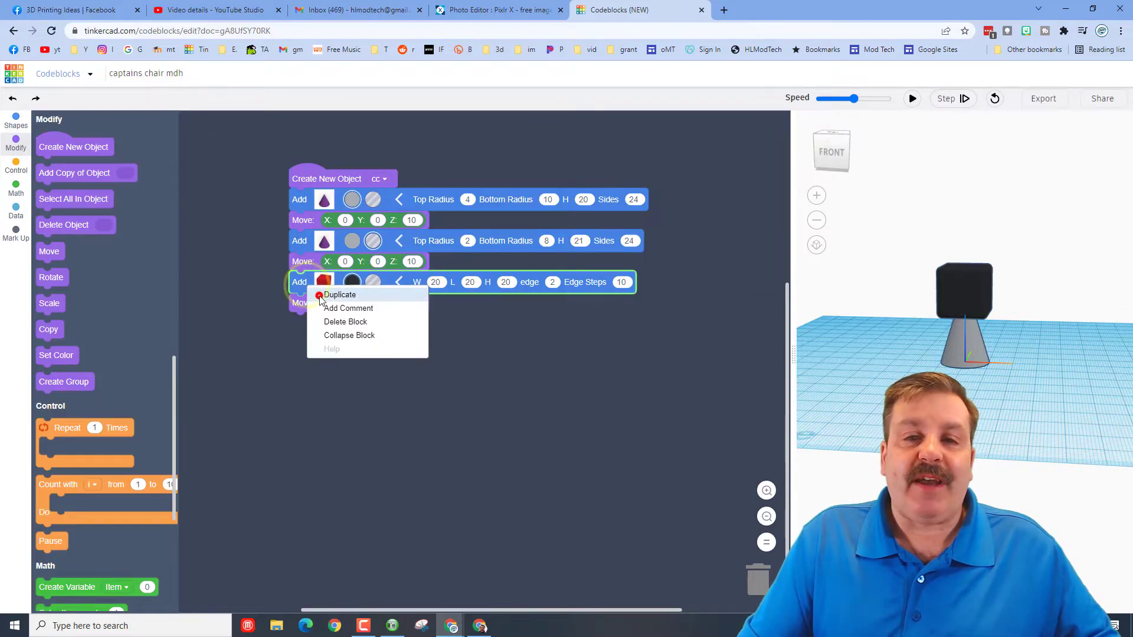
{"action": "left_click", "coordinate": [321, 293]}
{"action": "left_click", "coordinate": [301, 329]}
{"action": "left_click_drag", "start_coordinate": [305, 337], "coordinate": [293, 319]}
{"action": "left_click", "coordinate": [366, 323]}
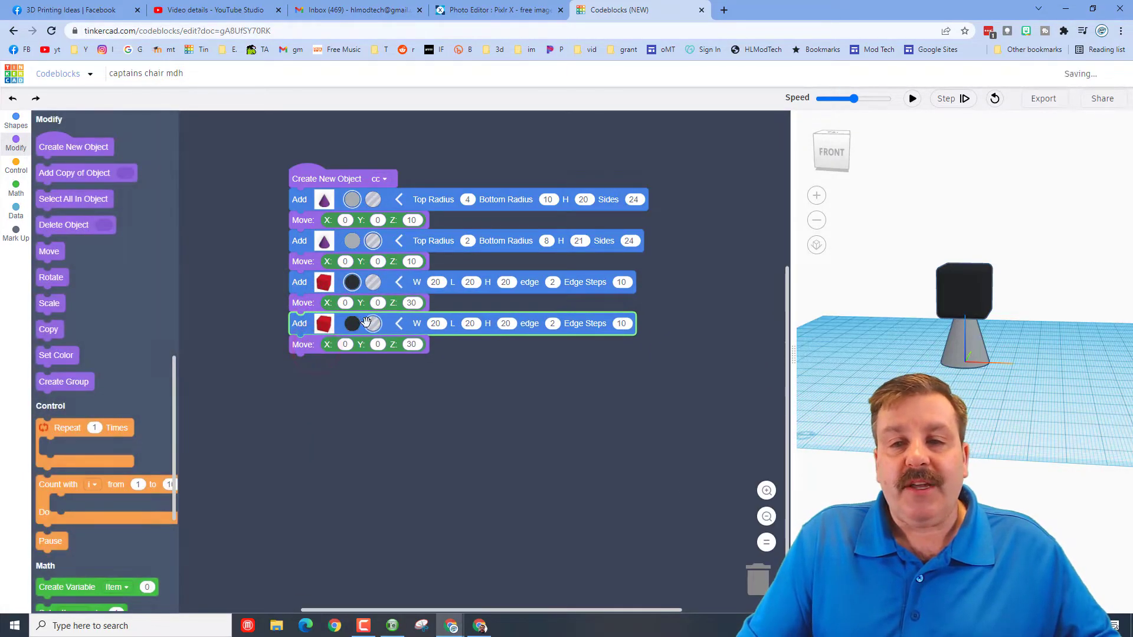
Set the copied box's edge to 0, width to 17 and length to 17
{"action": "left_click", "coordinate": [558, 324]}
{"action": "type", "text": "0"}
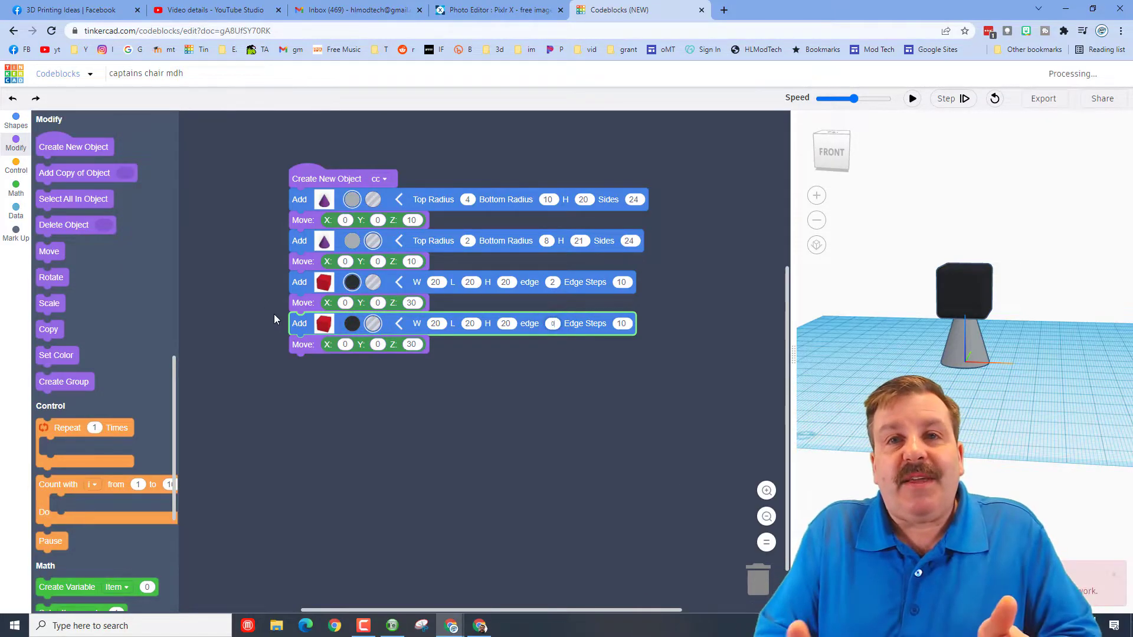
{"action": "left_click", "coordinate": [436, 324]}
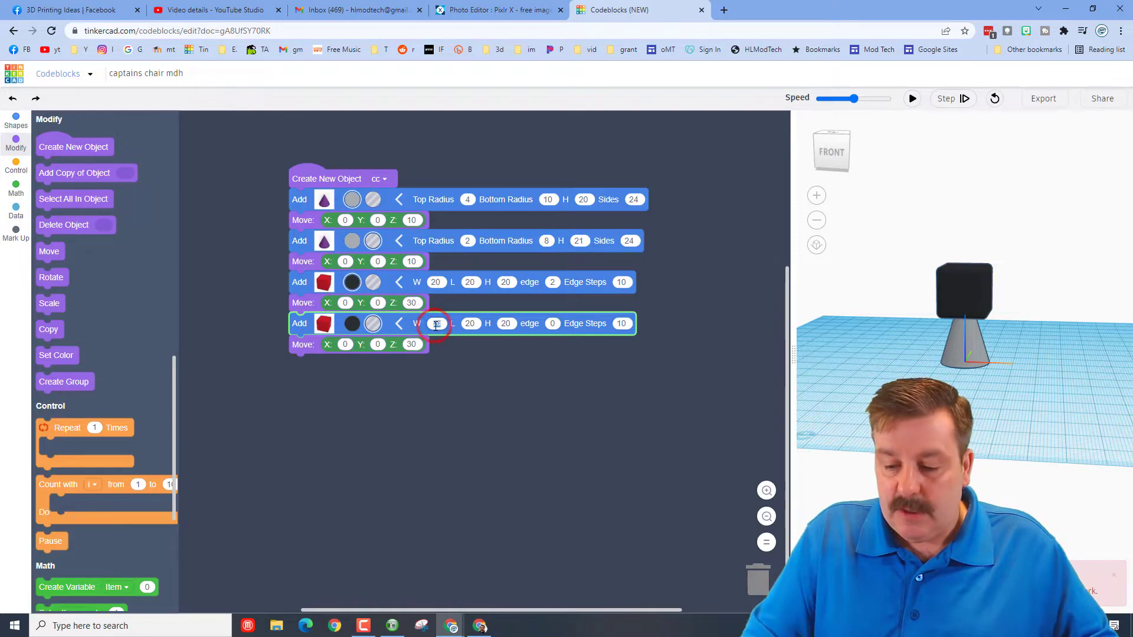
{"action": "type", "text": "17"}
{"action": "left_click", "coordinate": [471, 323]}
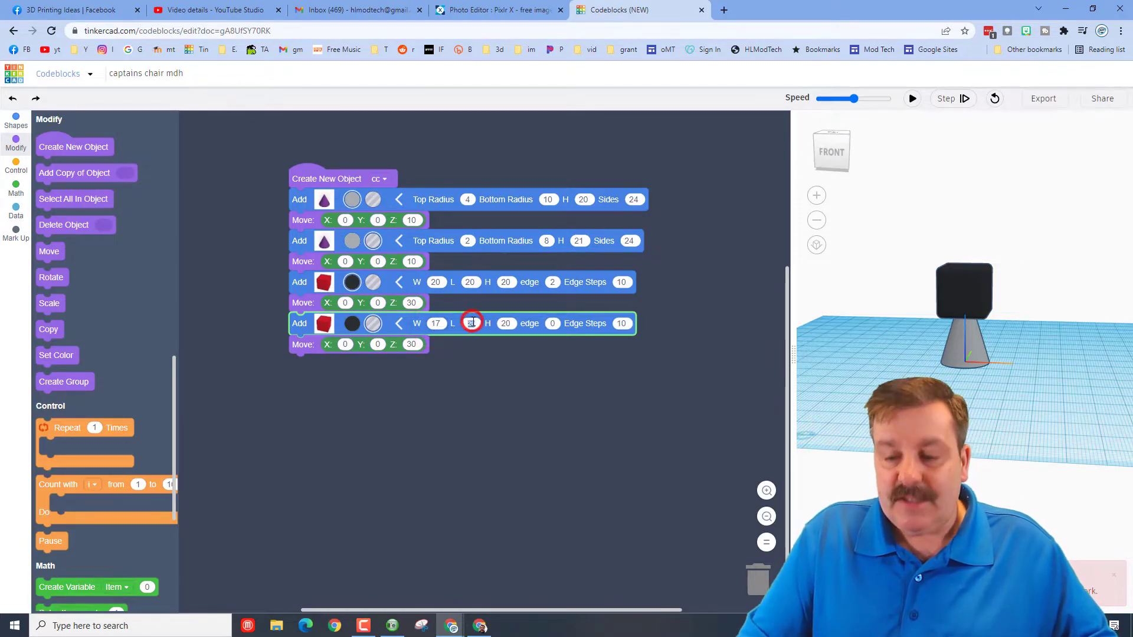
{"action": "type", "text": "17"}
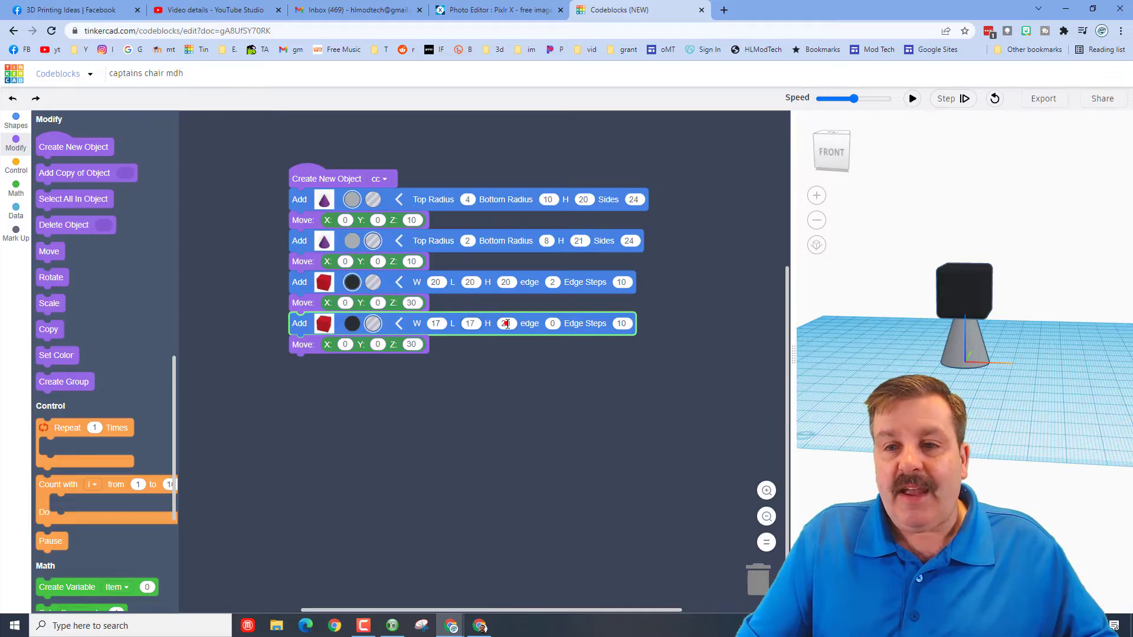
{"action": "left_click", "coordinate": [507, 324]}
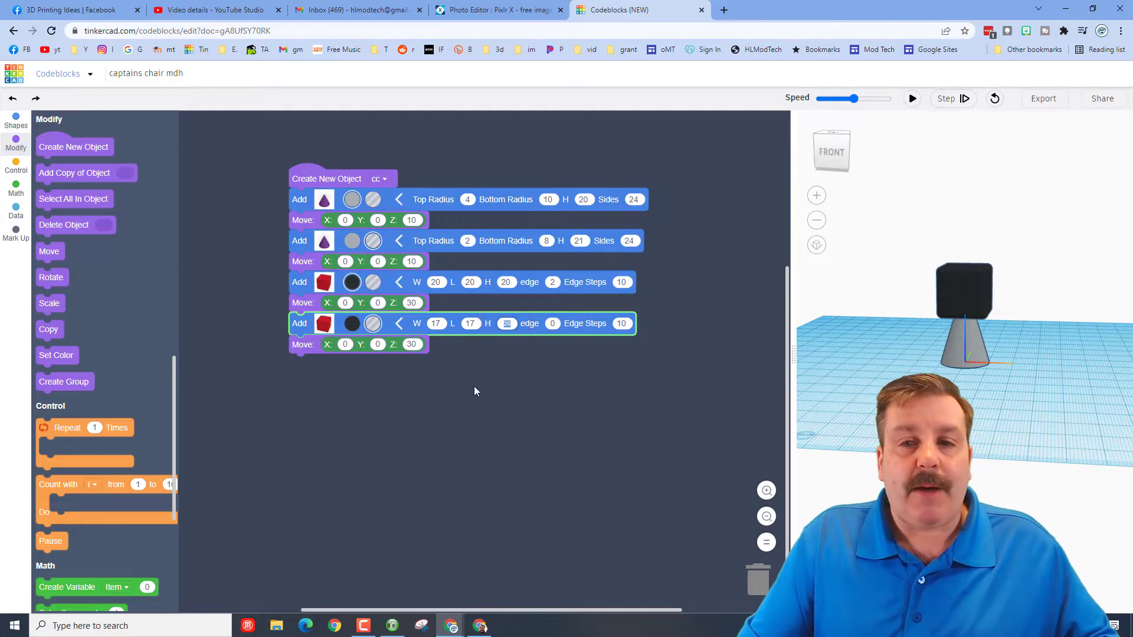
Move the copied box to Z 32 and Y -3, then run and inspect the model
{"action": "left_click", "coordinate": [414, 344]}
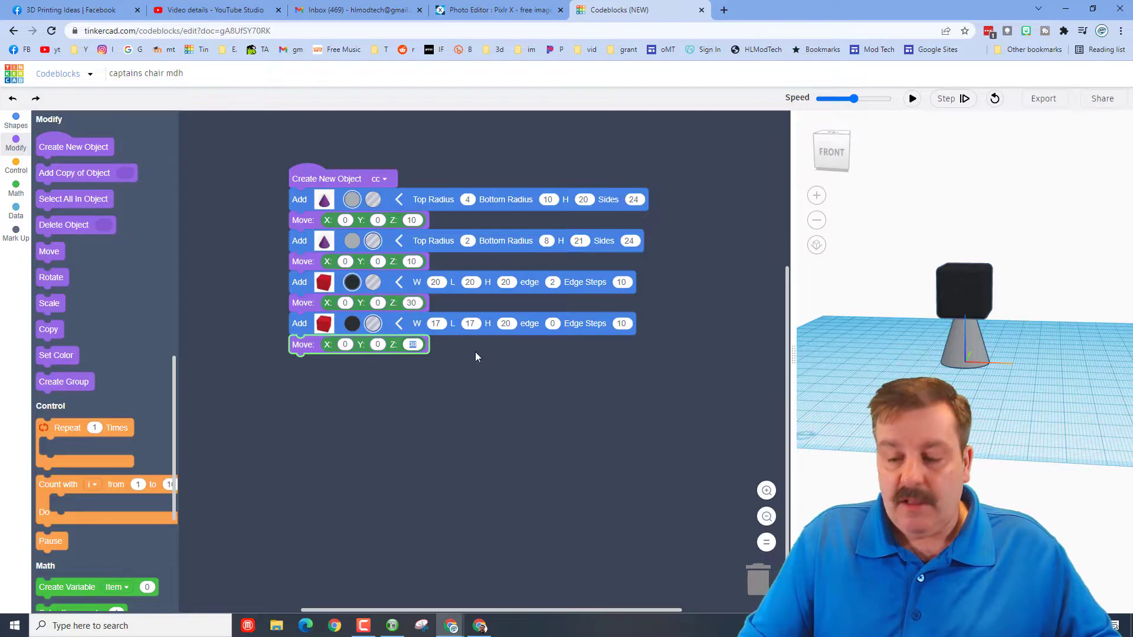
{"action": "type", "text": "32"}
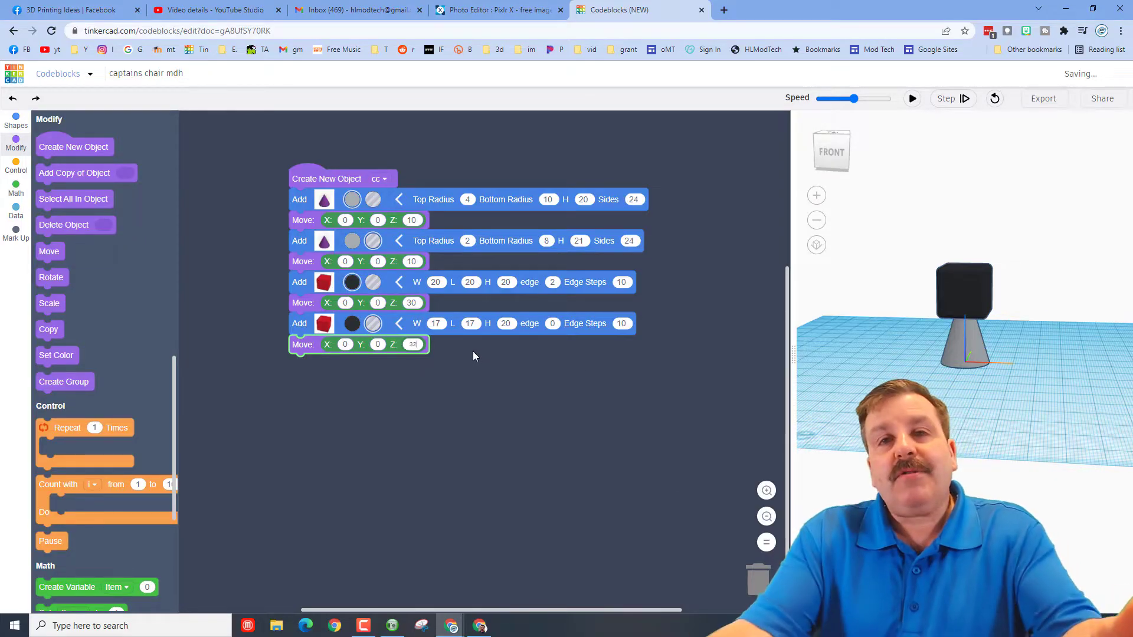
{"action": "left_click", "coordinate": [378, 345]}
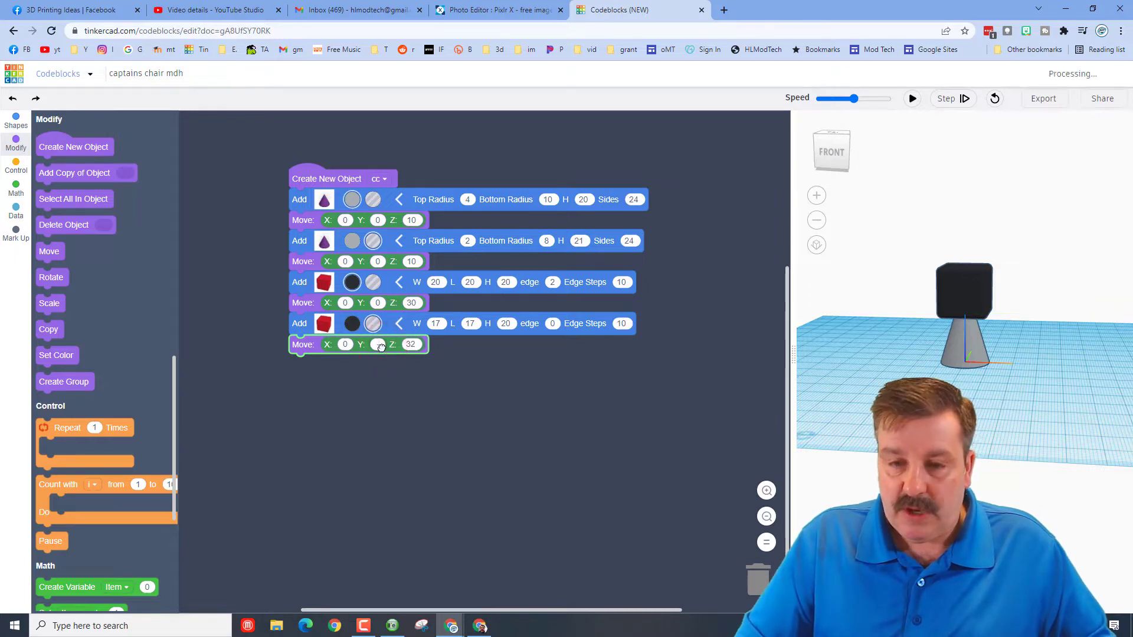
{"action": "type", "text": "-3"}
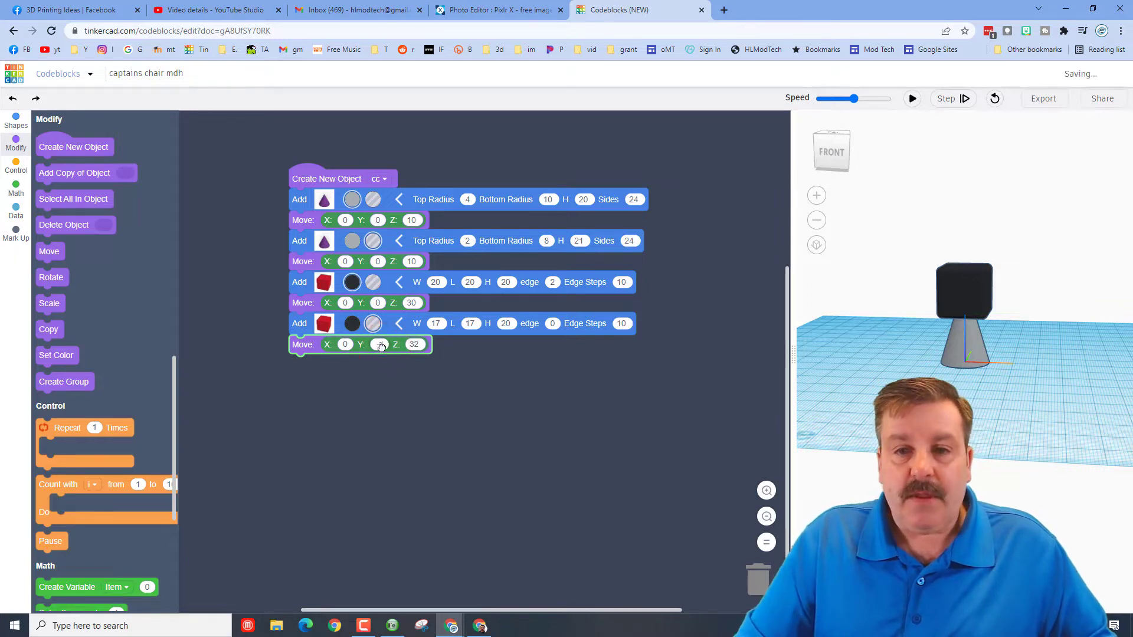
{"action": "left_click", "coordinate": [911, 99]}
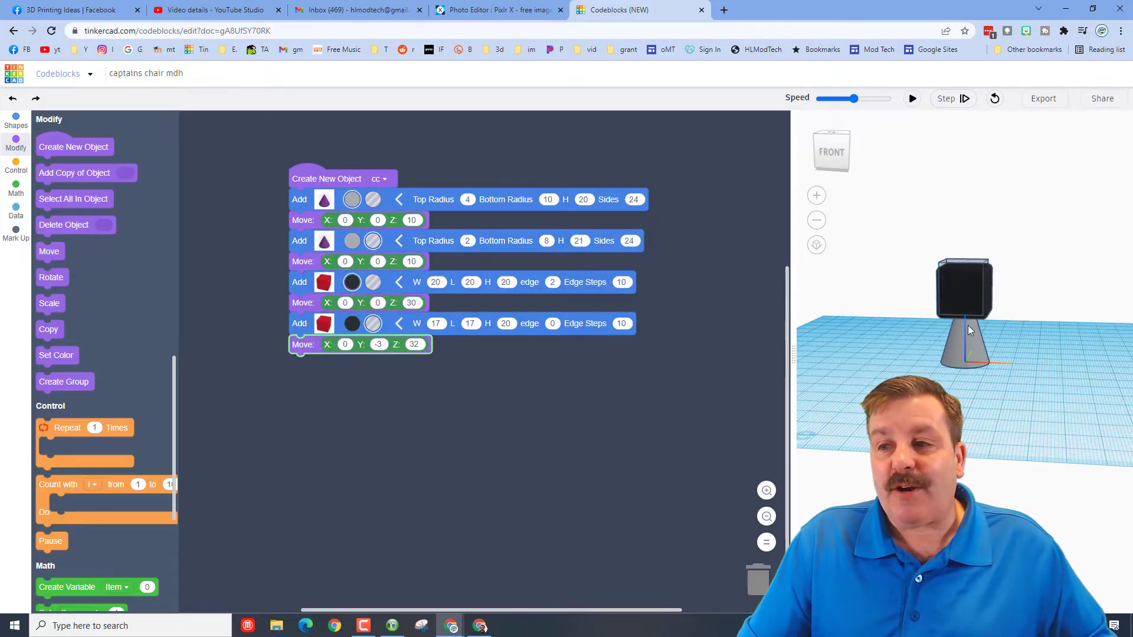
{"action": "mouse_move", "coordinate": [989, 330]}
{"action": "right_mouse_down"}
{"action": "mouse_move", "coordinate": [1032, 389]}
{"action": "mouse_move", "coordinate": [1014, 384]}
{"action": "right_mouse_up"}
{"action": "left_click", "coordinate": [829, 152]}
{"action": "left_click_drag", "start_coordinate": [832, 153], "coordinate": [815, 153]}
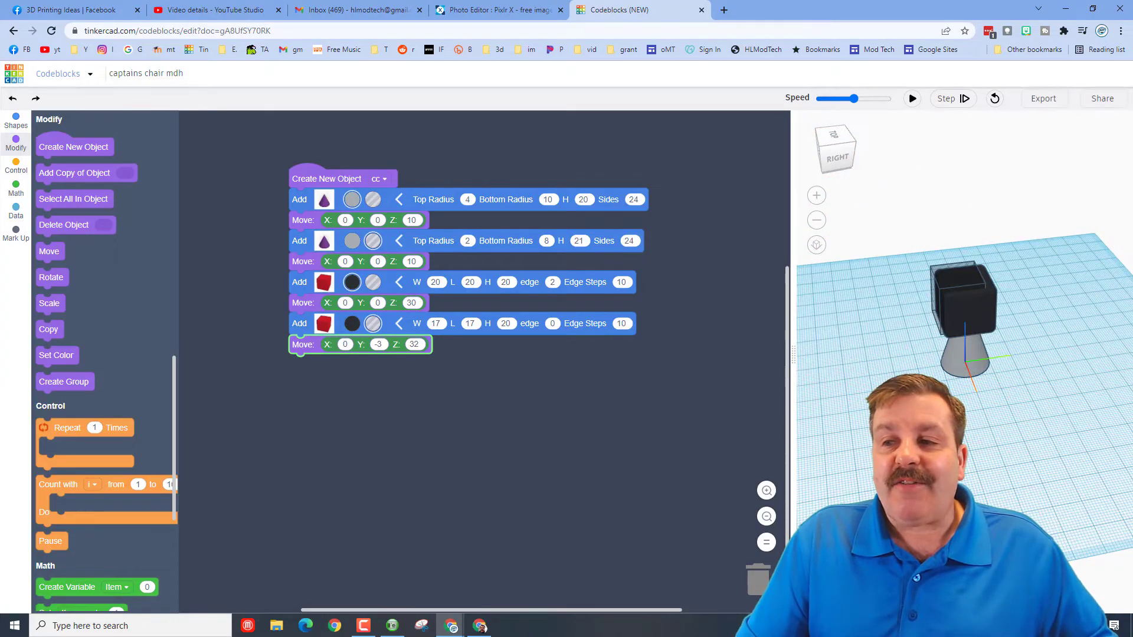
{"action": "right_click_drag", "start_coordinate": [950, 407], "coordinate": [1029, 378]}
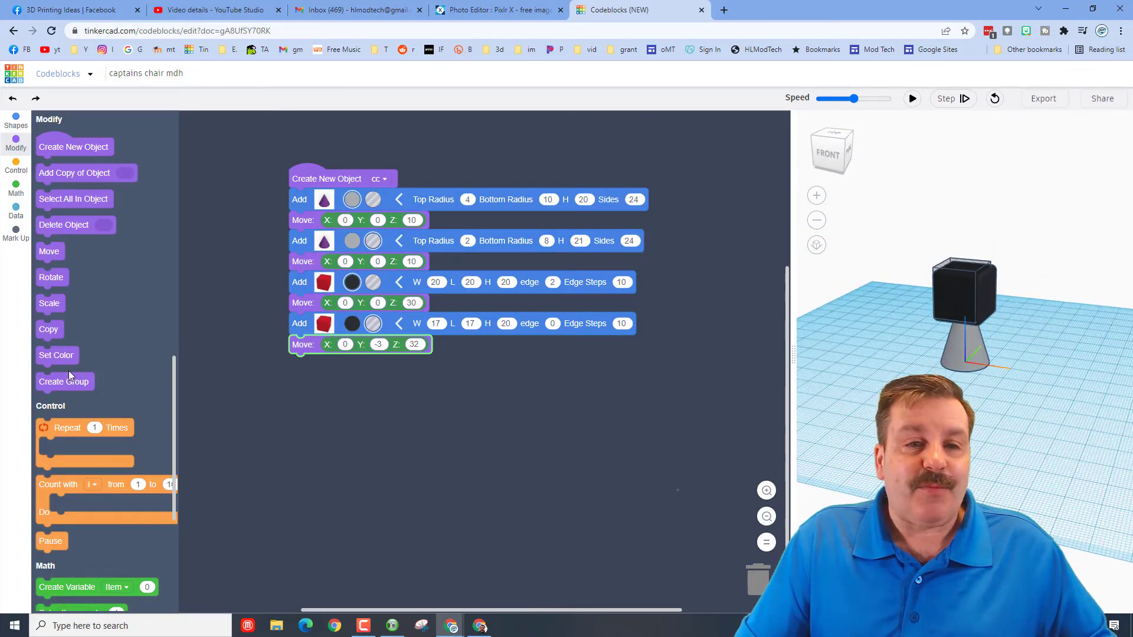
End the script with a Create Group block and run it to hollow the chair seat
{"action": "left_click_drag", "start_coordinate": [63, 379], "coordinate": [319, 367]}
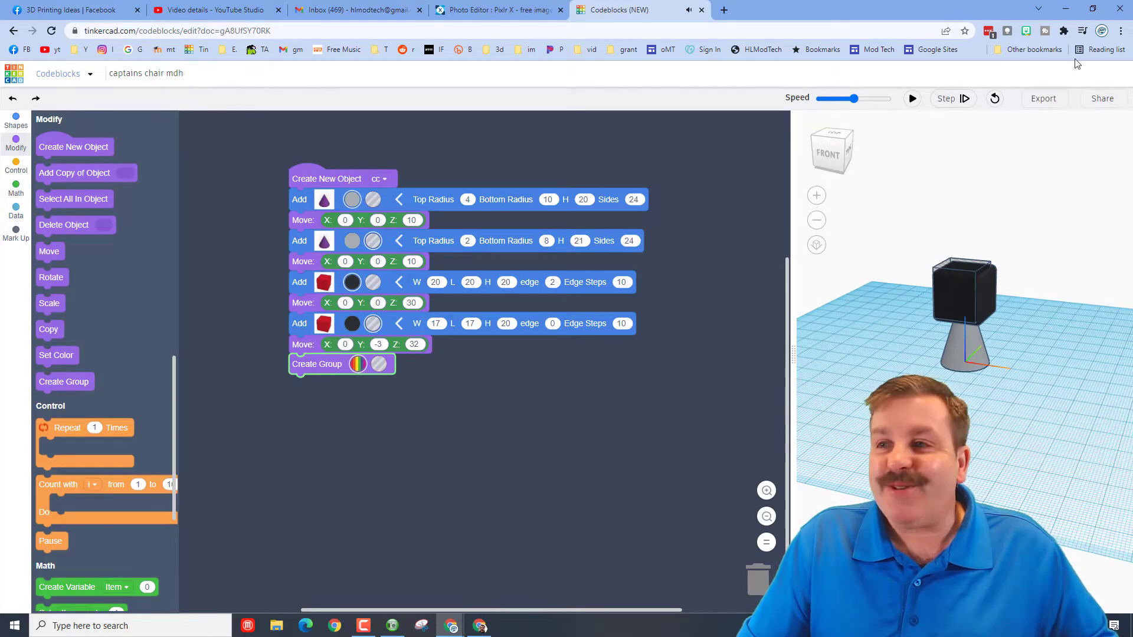
{"action": "left_click", "coordinate": [912, 99]}
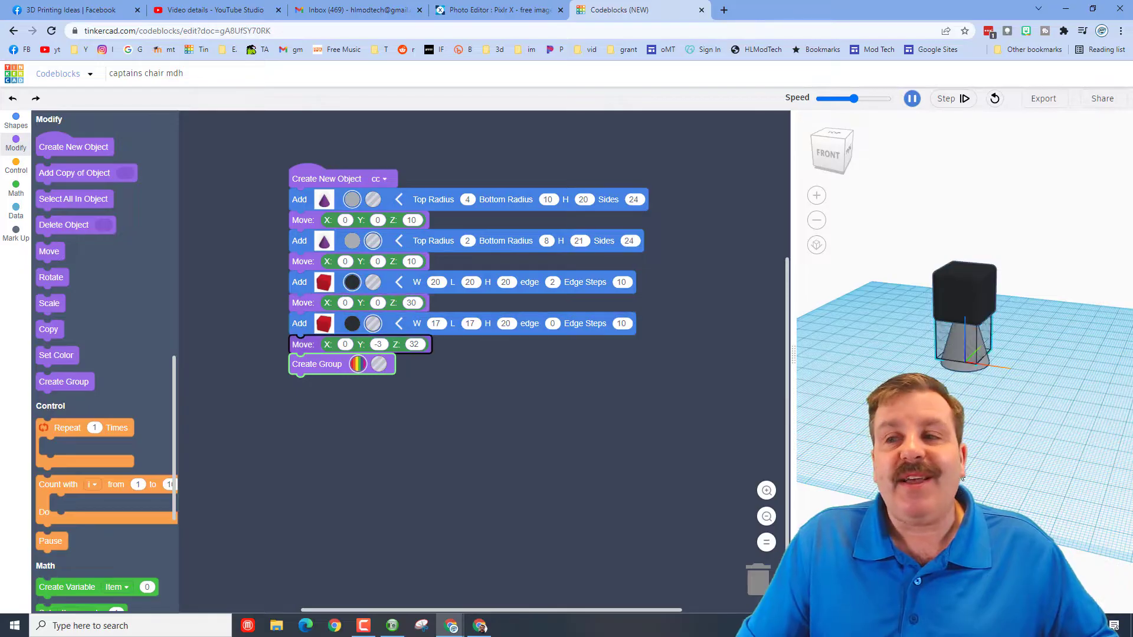
{"action": "right_click_drag", "start_coordinate": [970, 470], "coordinate": [989, 450]}
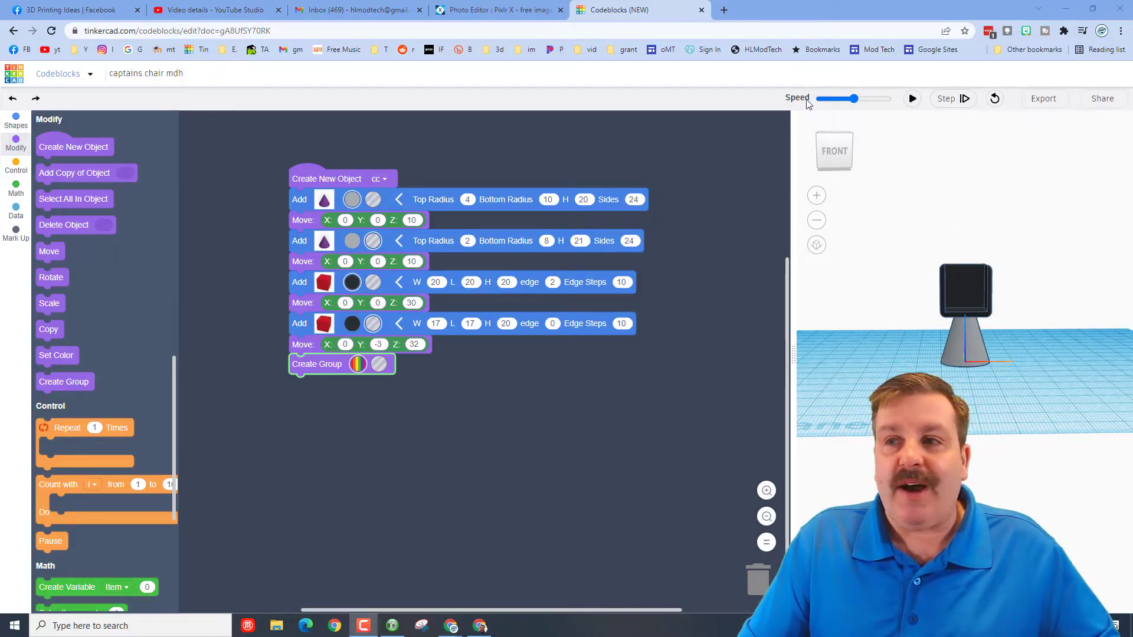
Max out the run speed and export the model as a custom shape named 'captains chair'
{"action": "left_click_drag", "start_coordinate": [853, 99], "coordinate": [887, 99]}
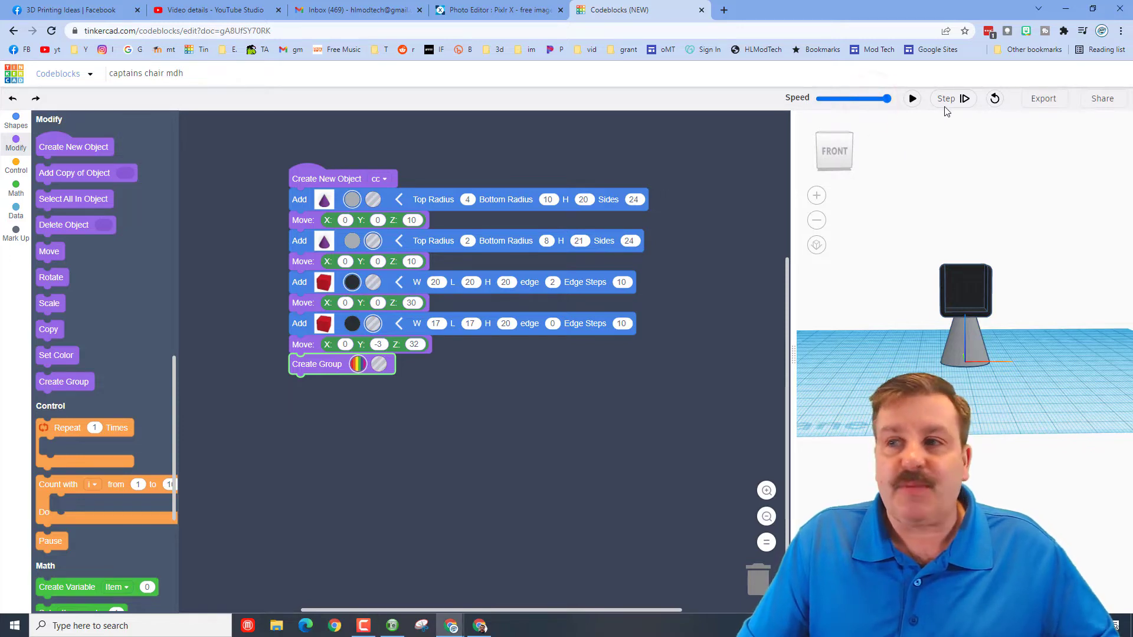
{"action": "left_click", "coordinate": [1042, 99]}
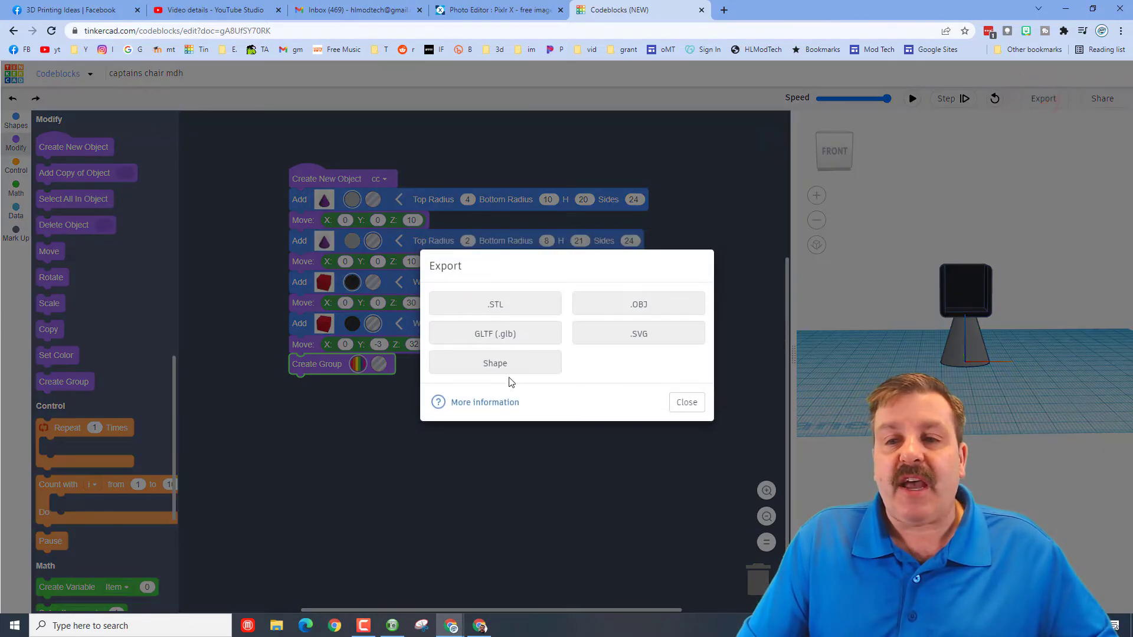
{"action": "left_click", "coordinate": [505, 363]}
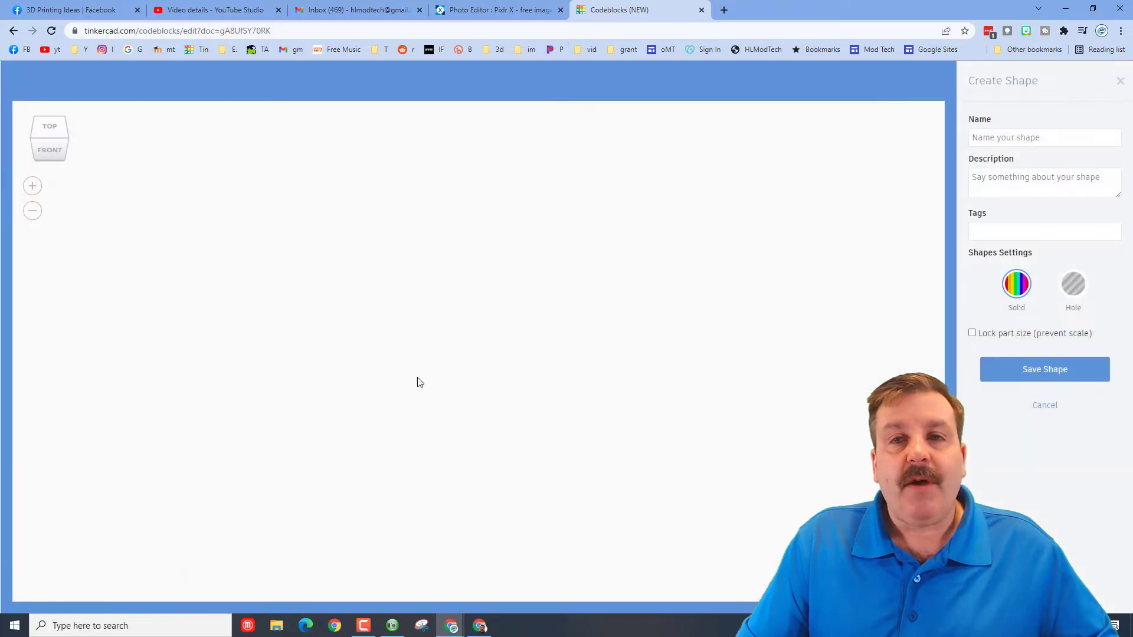
{"action": "left_click", "coordinate": [1011, 137]}
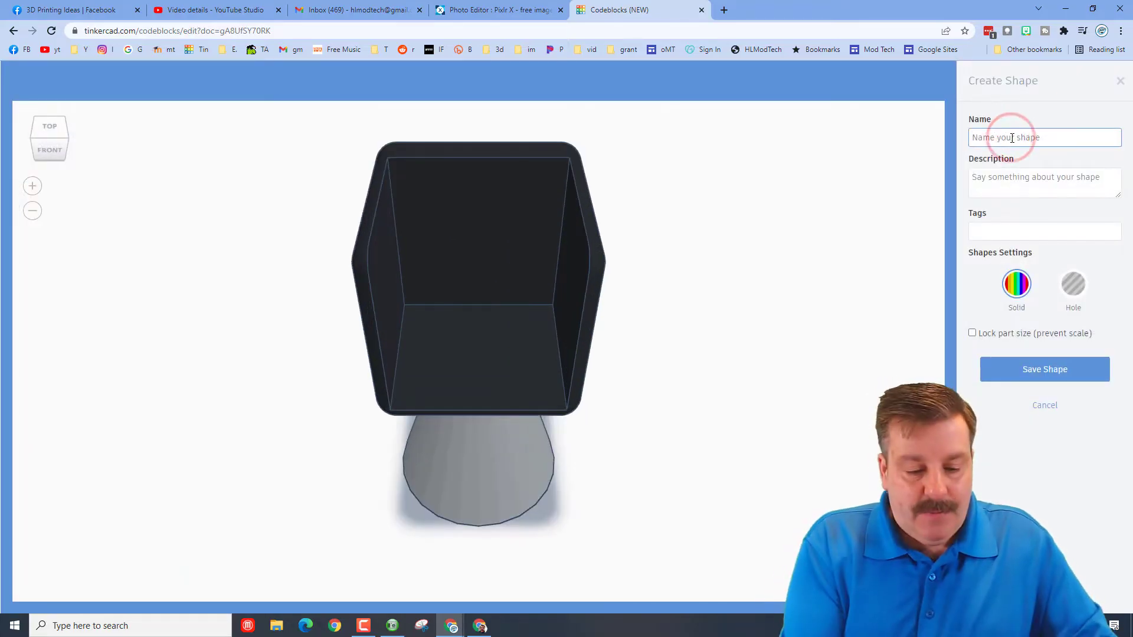
{"action": "type", "text": "captains chair"}
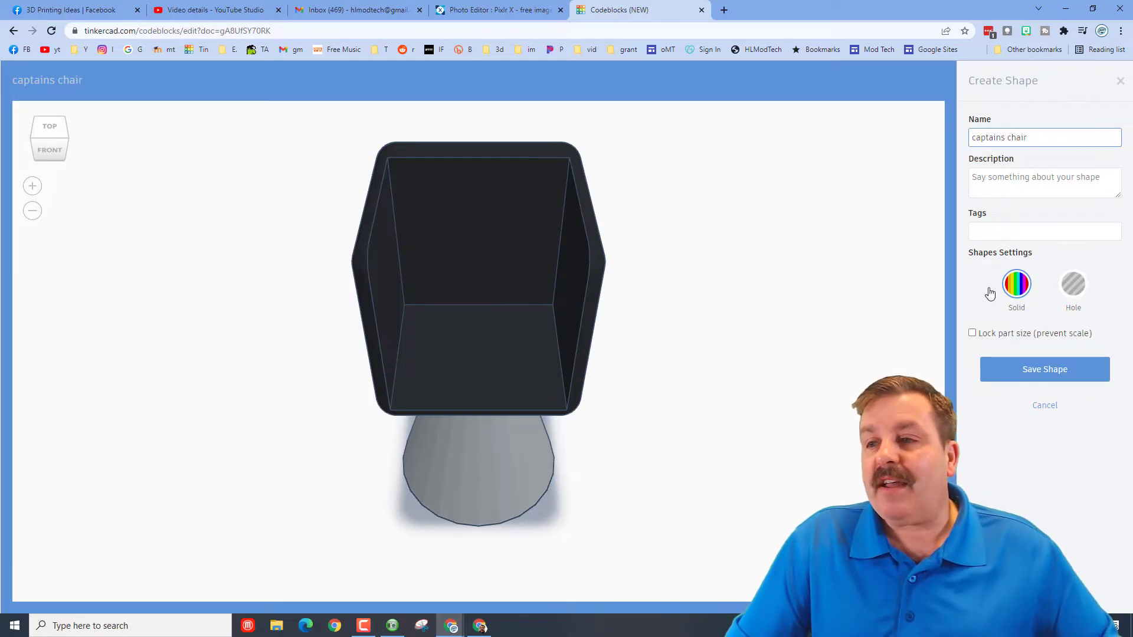
{"action": "left_click", "coordinate": [1017, 371]}
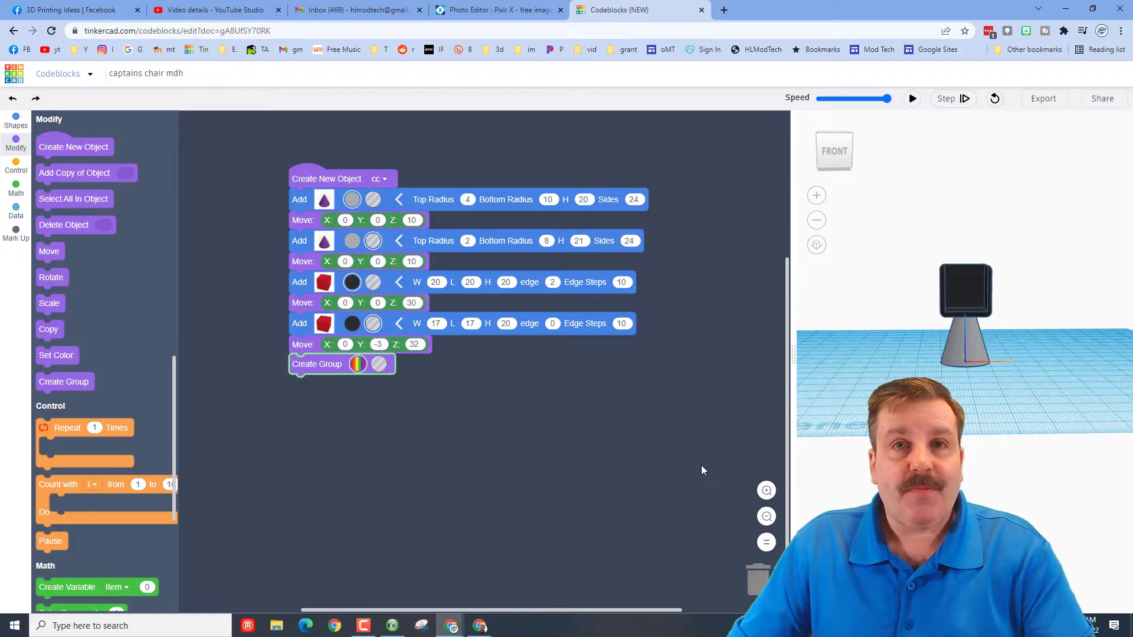
Start a new 3D design from the dashboard and show Your Creations in the Shapes panel
{"action": "left_click", "coordinate": [15, 75]}
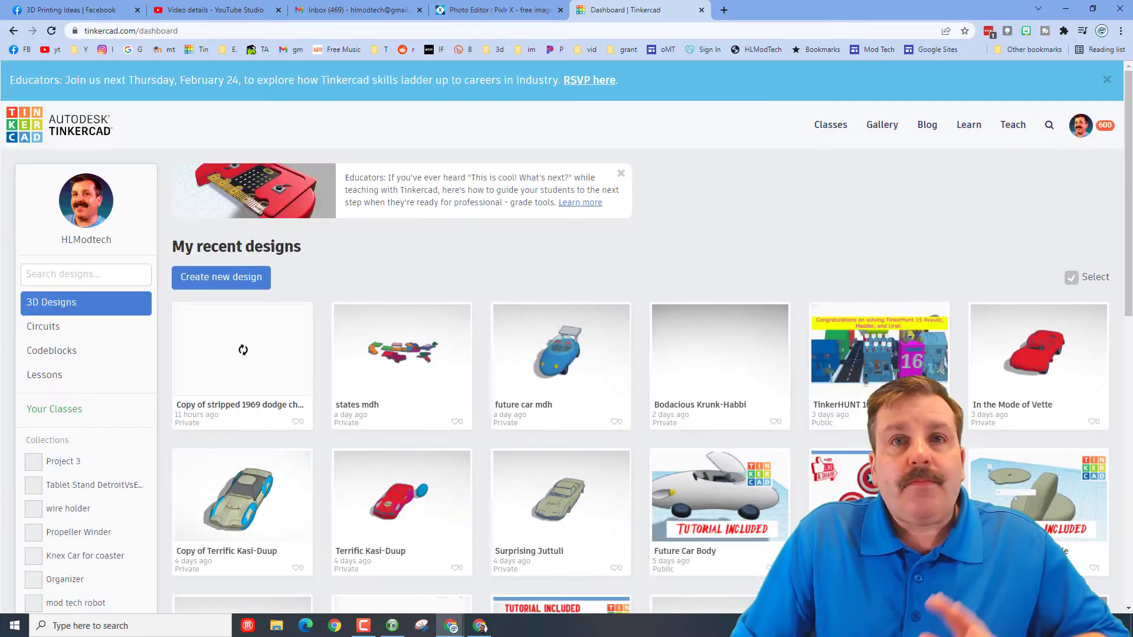
{"action": "left_click", "coordinate": [221, 275]}
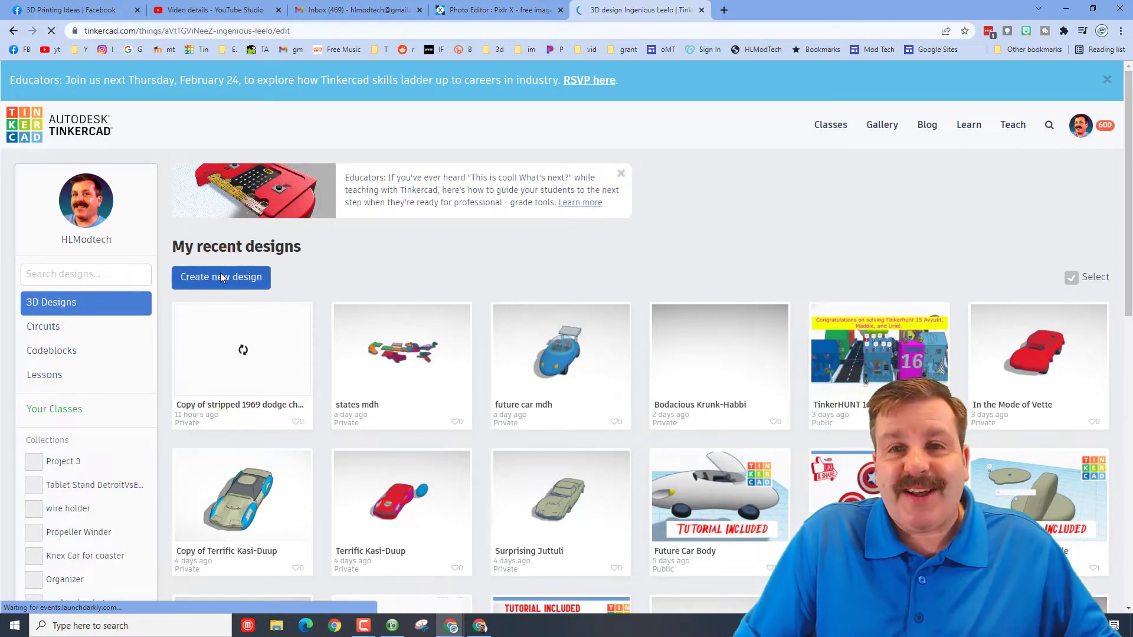
{"action": "left_click", "coordinate": [1052, 177]}
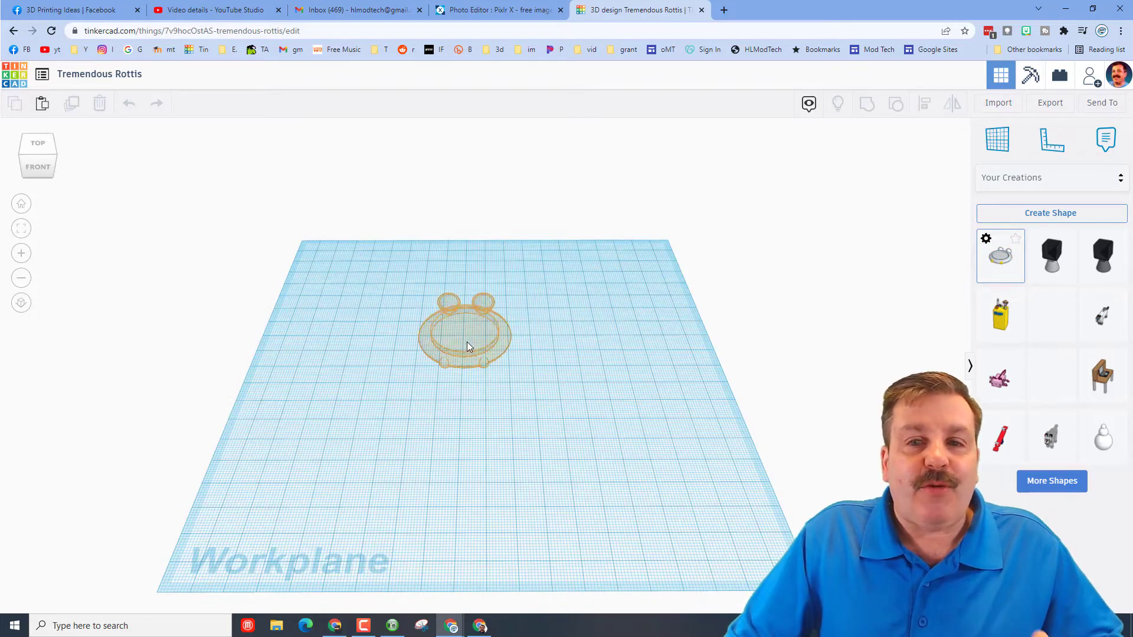
Set a work surface on the saucer's inner floor and drop the Your Creations captains chair in its centre
{"action": "left_click", "coordinate": [466, 342]}
{"action": "right_click_drag", "start_coordinate": [583, 357], "coordinate": [534, 342]}
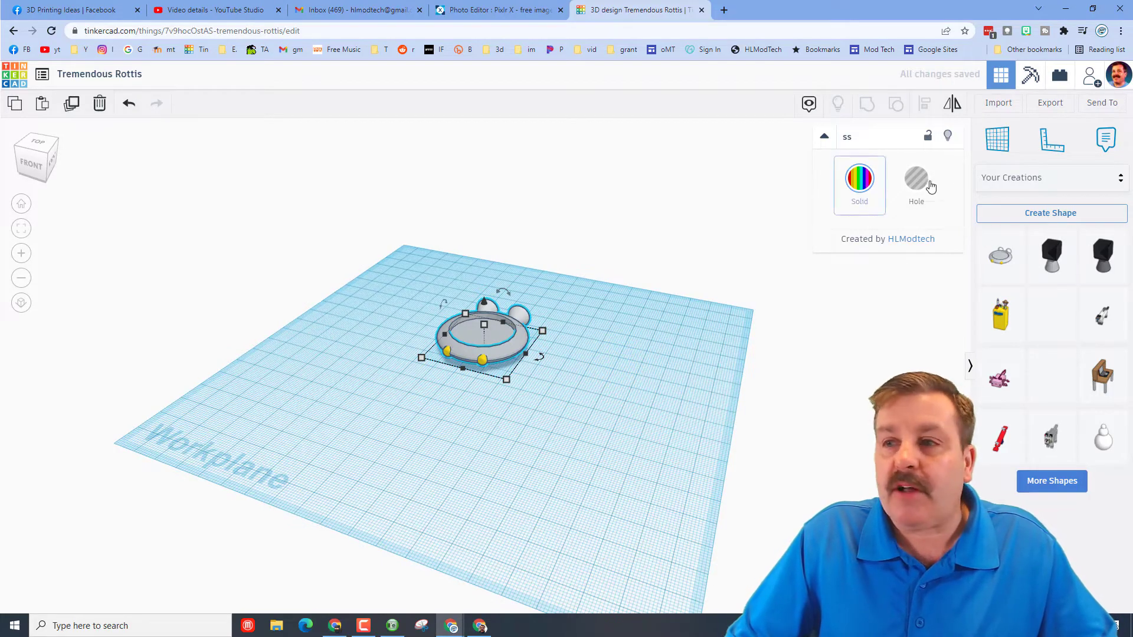
{"action": "left_click", "coordinate": [480, 339]}
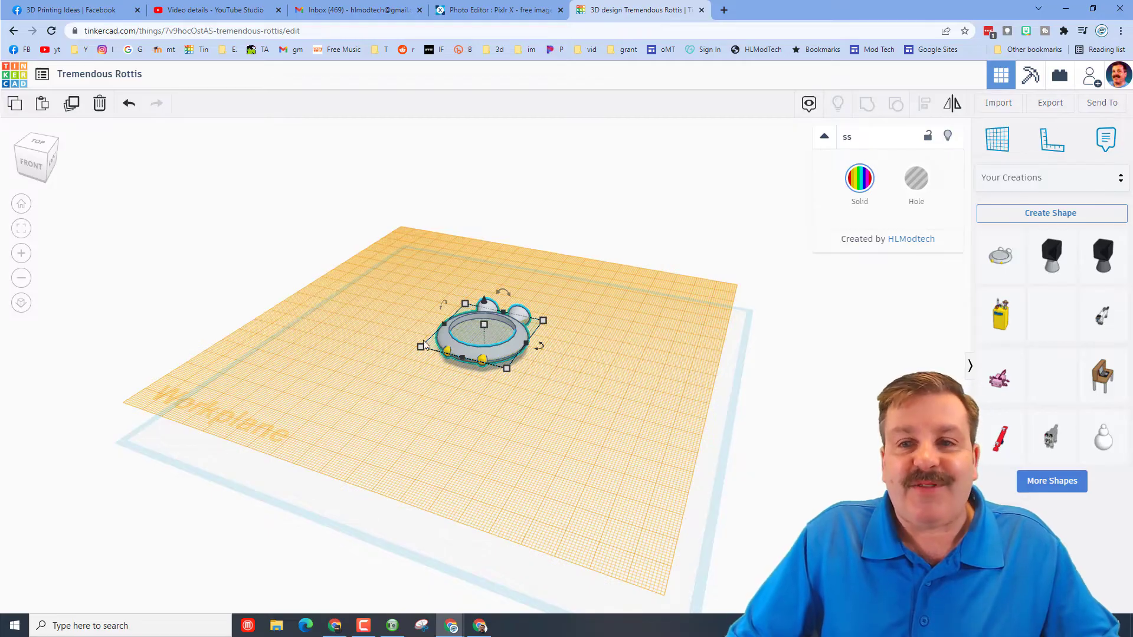
{"action": "right_click_drag", "start_coordinate": [605, 349], "coordinate": [415, 320]}
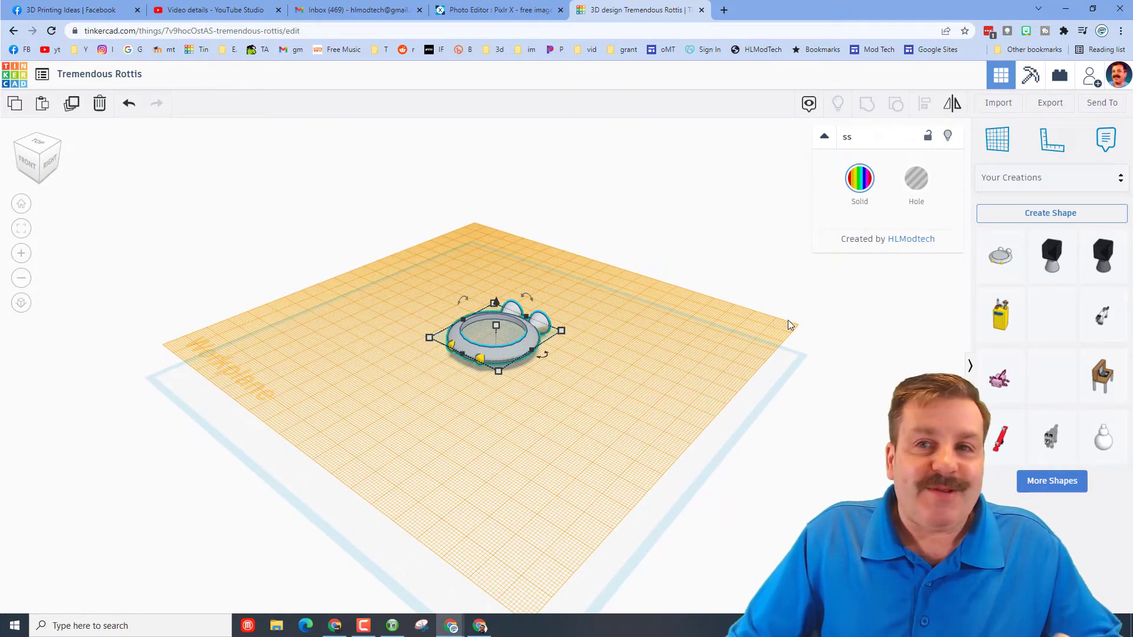
{"action": "left_click", "coordinate": [1063, 264]}
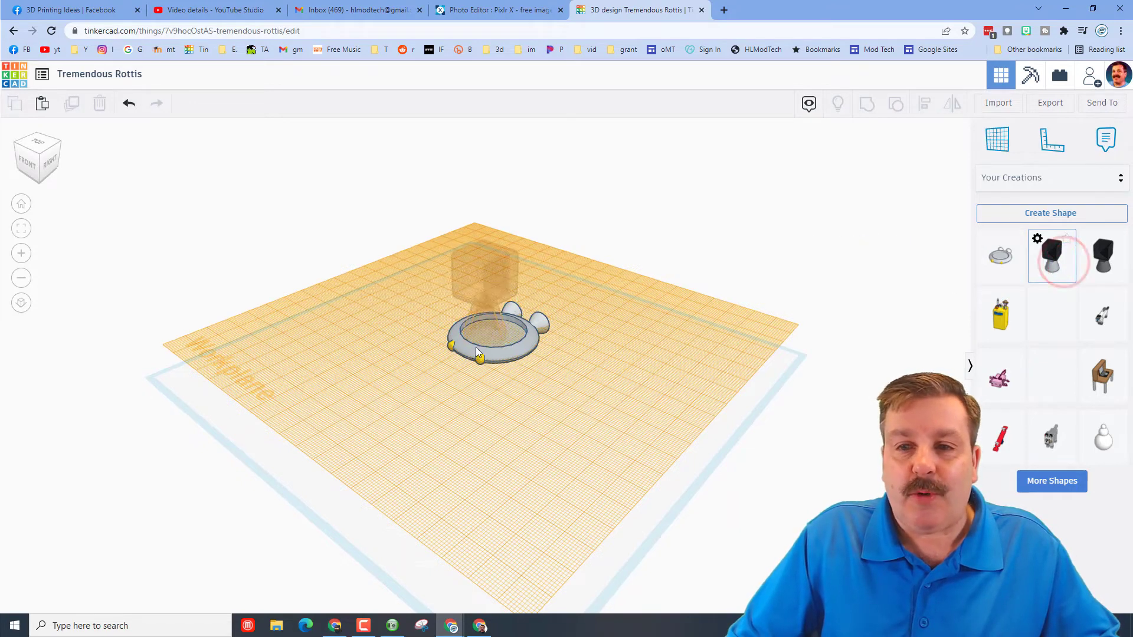
{"action": "left_click", "coordinate": [489, 334]}
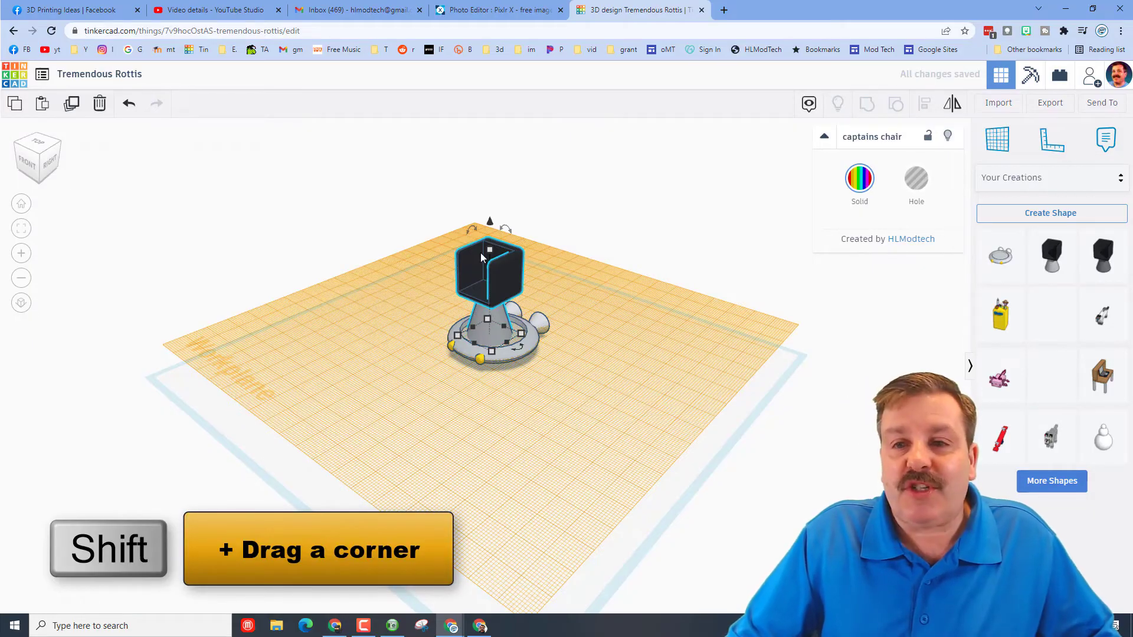
Shrink the captains chair uniformly from 40 to 26
{"action": "left_click_drag", "start_coordinate": [491, 255], "coordinate": [497, 314], "text": "shift"}
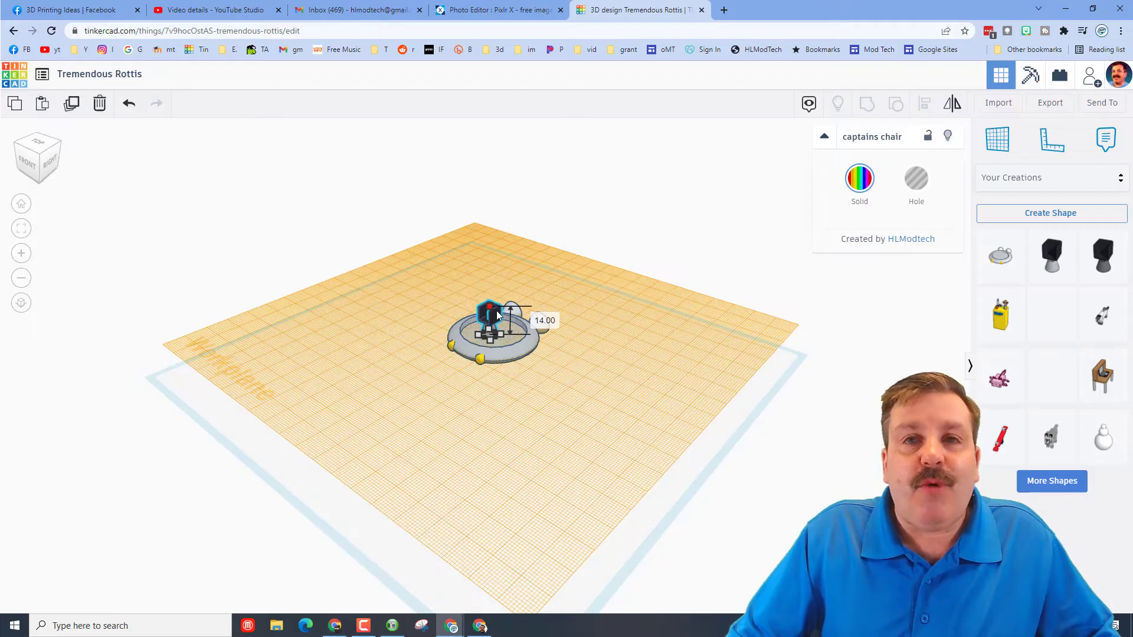
{"action": "key", "text": "f"}
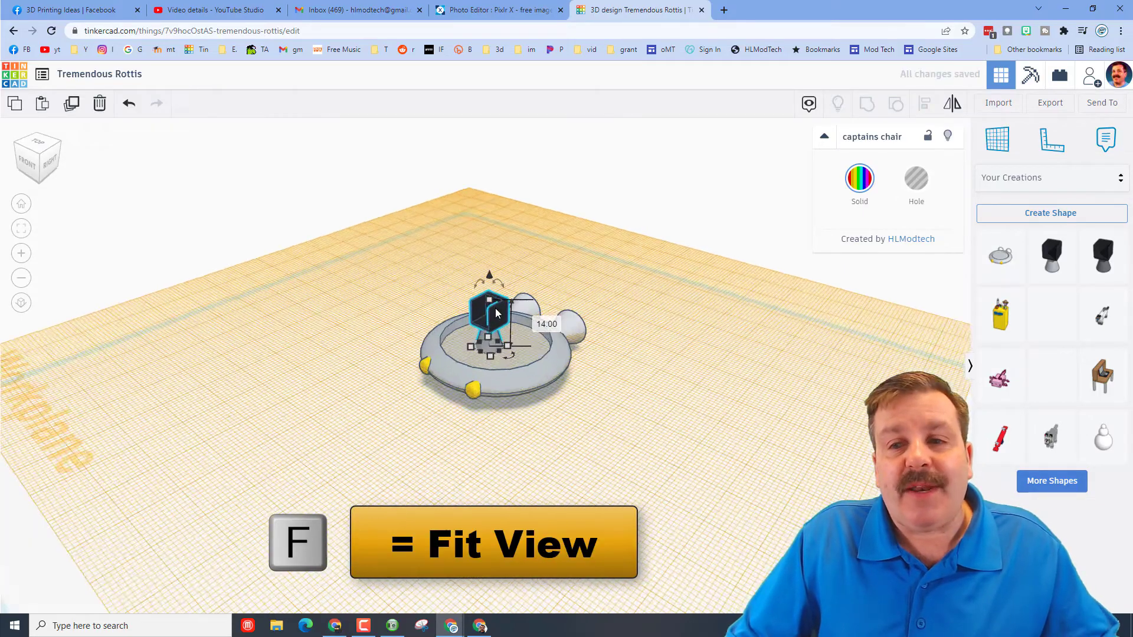
{"action": "key", "text": "f"}
{"action": "right_click_drag", "start_coordinate": [612, 410], "coordinate": [713, 407]}
{"action": "scroll", "coordinate": [558, 479], "scroll_direction": "down", "scroll_amount": 2}
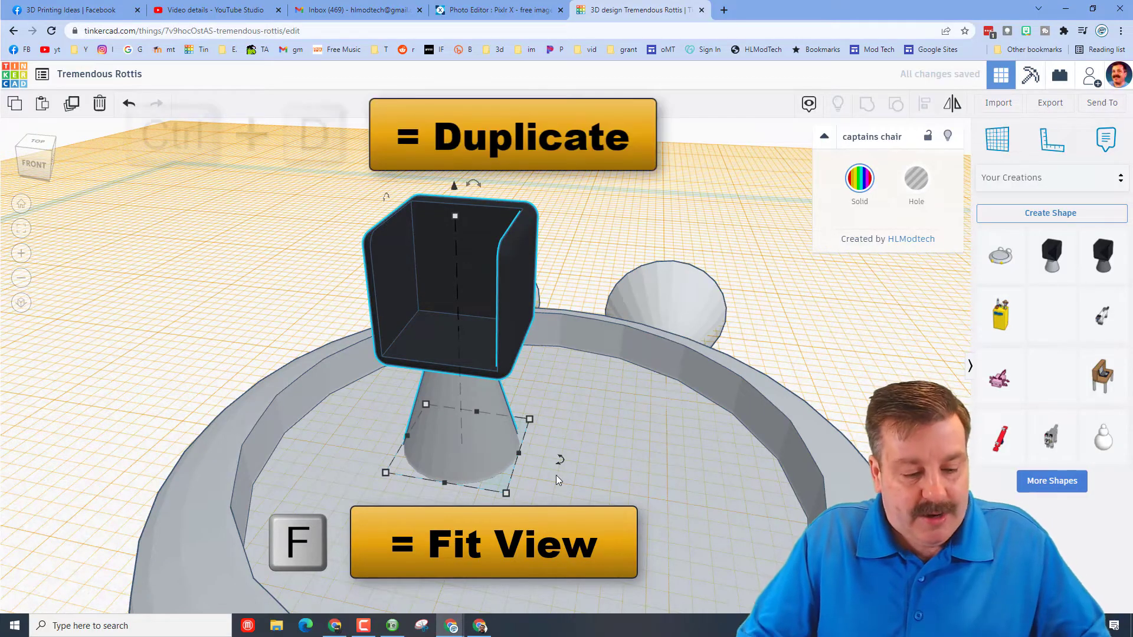
Duplicate the chair and shift the copy right so two seats stand side by side
{"action": "key", "text": "ctrl+d"}
{"action": "key", "text": "Right"}
{"action": "key", "text": "Right"}
{"action": "key", "text": "Right"}
{"action": "key", "text": "Right"}
{"action": "key", "text": "Right"}
{"action": "right_click_drag", "start_coordinate": [487, 459], "coordinate": [591, 441]}
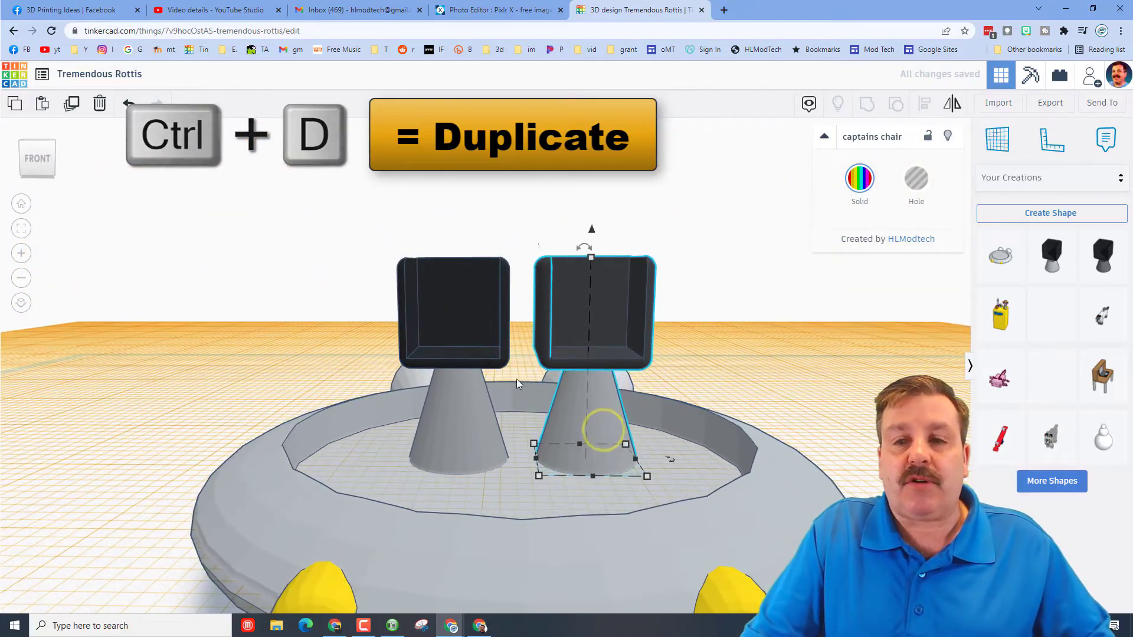
{"action": "right_click_drag", "start_coordinate": [480, 354], "coordinate": [483, 373]}
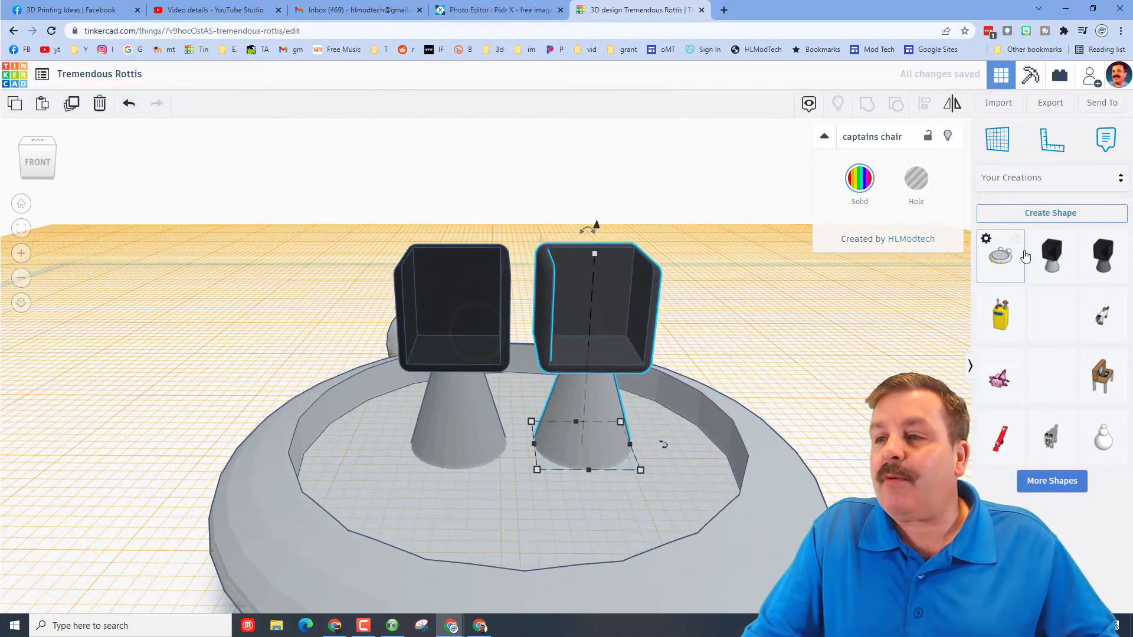
Set the workplane on the left seat and drop the Elvis figure from Creatures & Characters Bodies onto the chairs
{"action": "left_click", "coordinate": [1033, 177]}
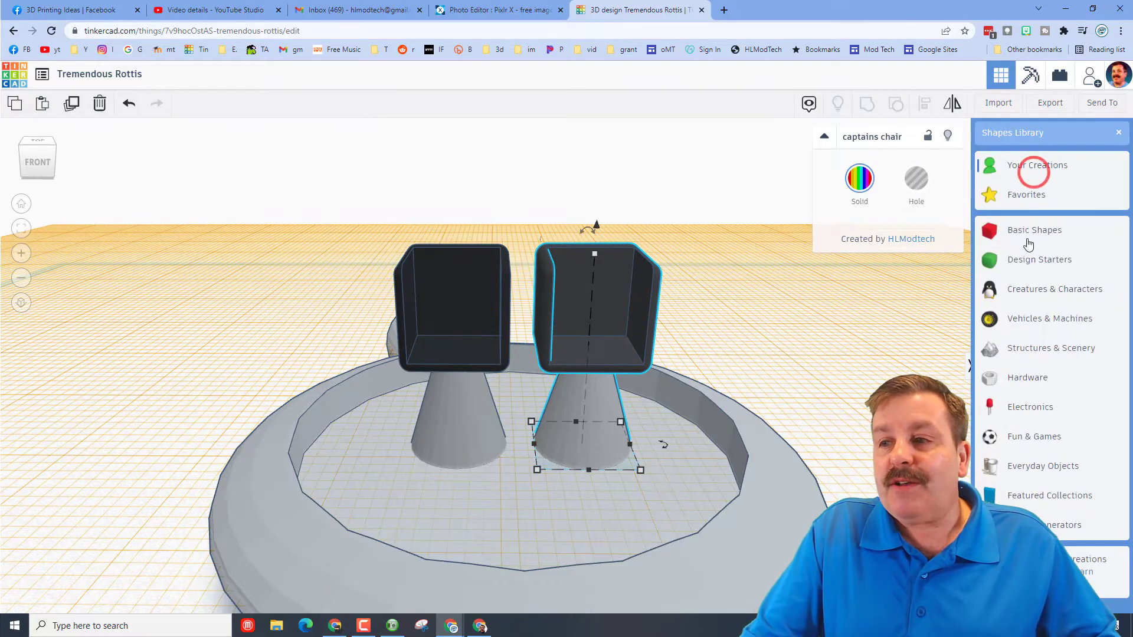
{"action": "left_click", "coordinate": [1030, 291]}
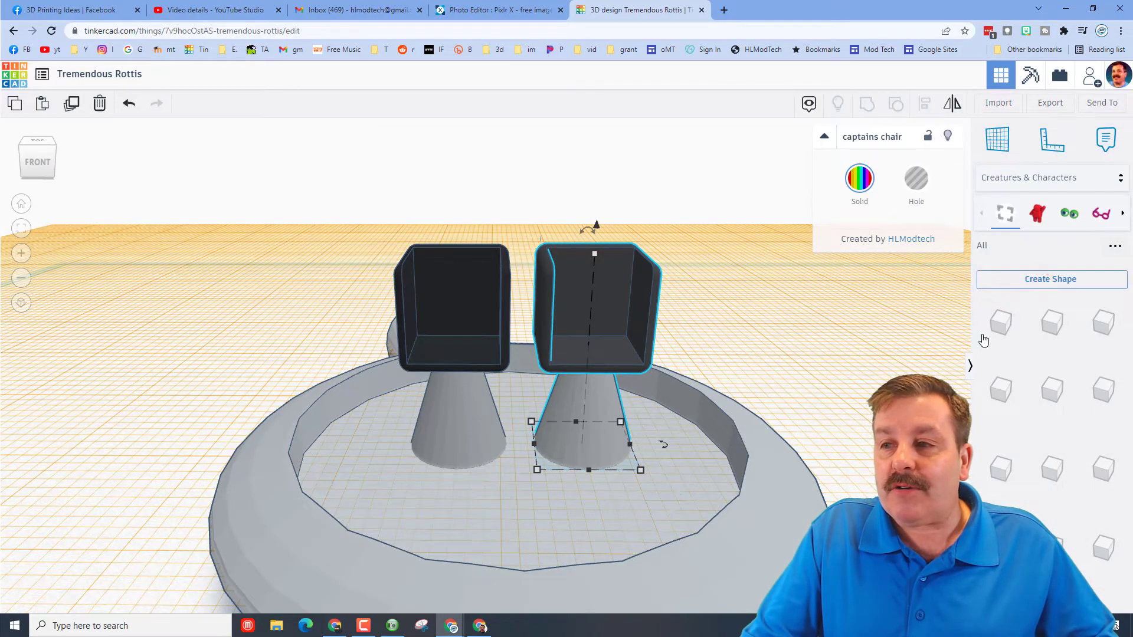
{"action": "left_click", "coordinate": [1037, 214]}
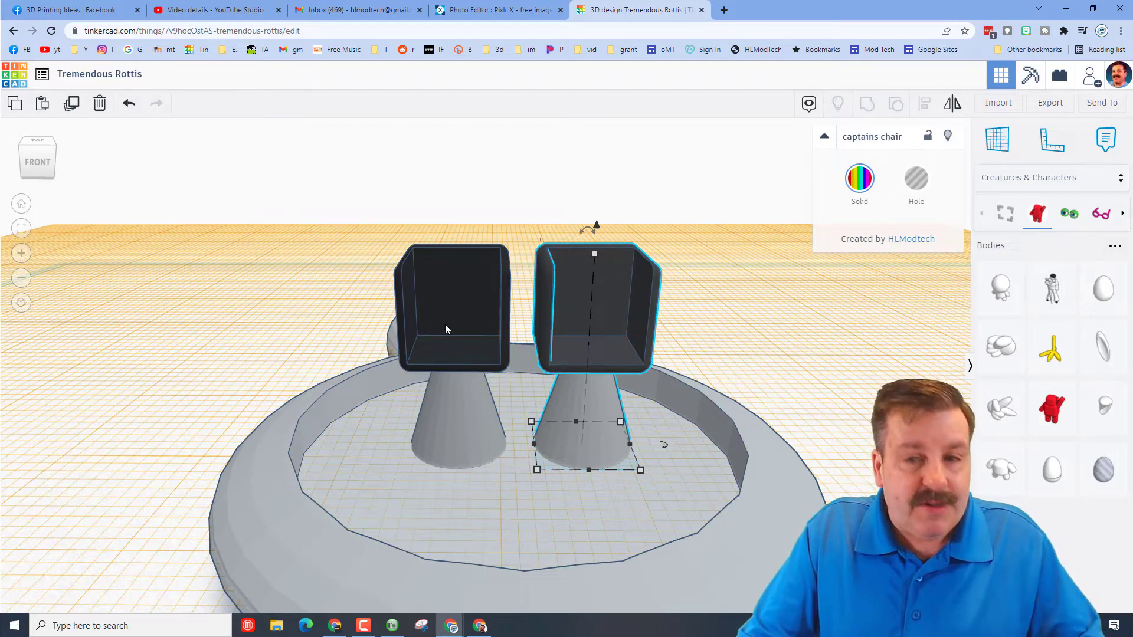
{"action": "key", "text": "w"}
{"action": "left_click", "coordinate": [445, 347]}
{"action": "left_click", "coordinate": [1055, 287]}
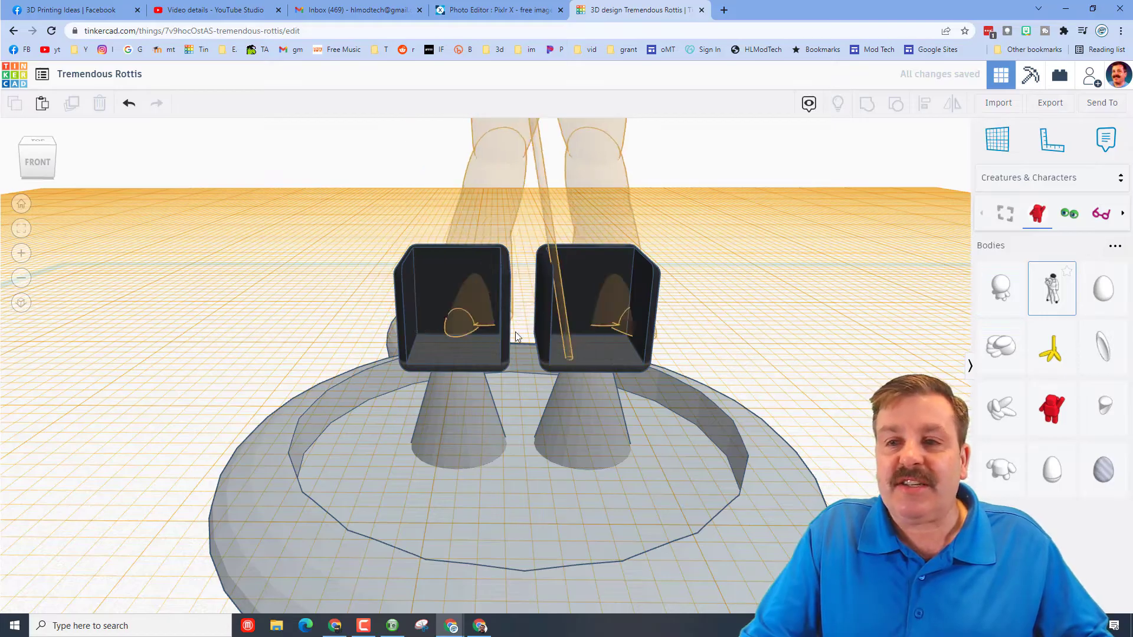
{"action": "left_click", "coordinate": [483, 332]}
{"action": "scroll", "coordinate": [479, 253], "scroll_direction": "down", "scroll_amount": 10}
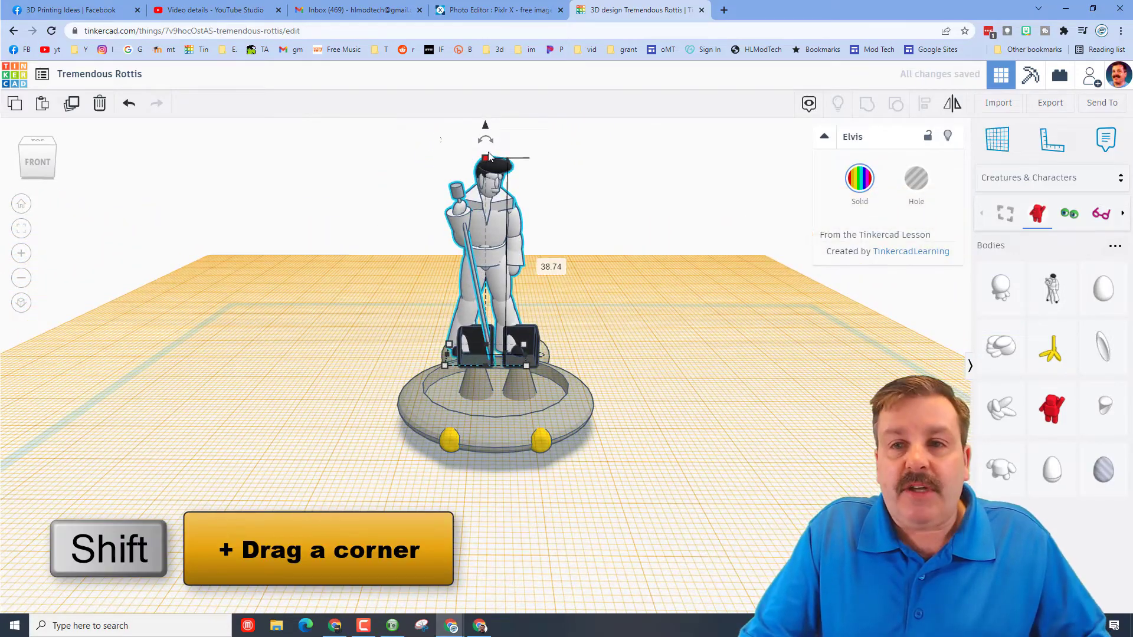
Shrink Elvis uniformly to 28 tall and nudge him onto the left chair's seat
{"action": "left_click_drag", "start_coordinate": [484, 157], "coordinate": [495, 291], "text": "shift"}
{"action": "key", "text": "Down"}
{"action": "key", "text": "Down"}
{"action": "key", "text": "Down"}
{"action": "key", "text": "Left"}
{"action": "key", "text": "Left"}
{"action": "key", "text": "Left"}
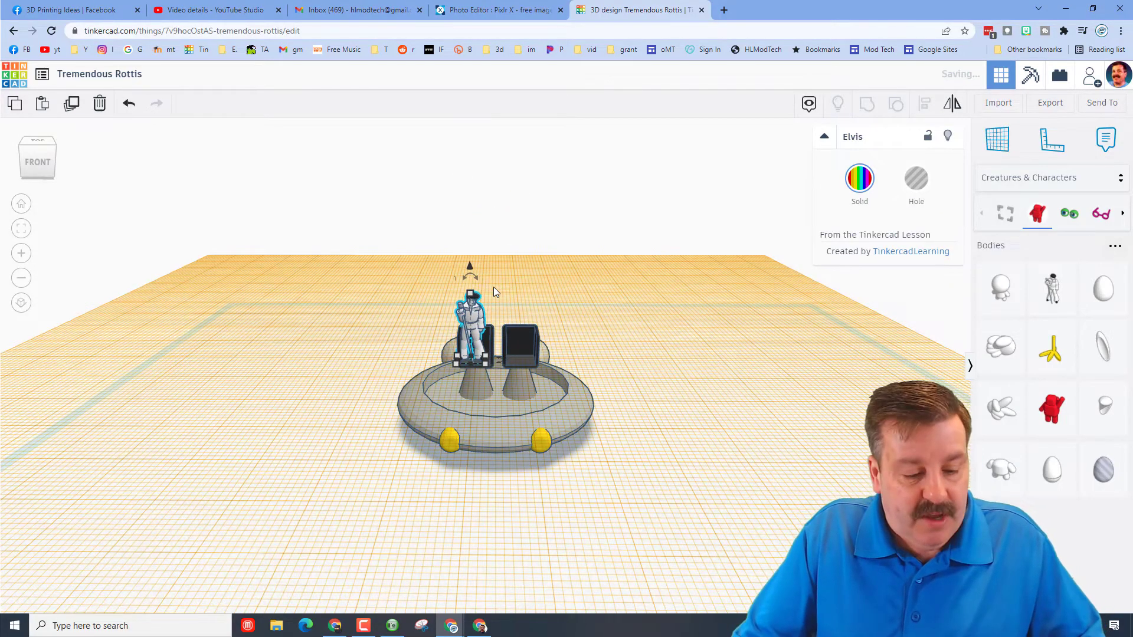
{"action": "key", "text": "f"}
{"action": "right_click_drag", "start_coordinate": [728, 366], "coordinate": [685, 356]}
{"action": "key", "text": "Right"}
{"action": "scroll", "coordinate": [681, 356], "scroll_direction": "down", "scroll_amount": 8}
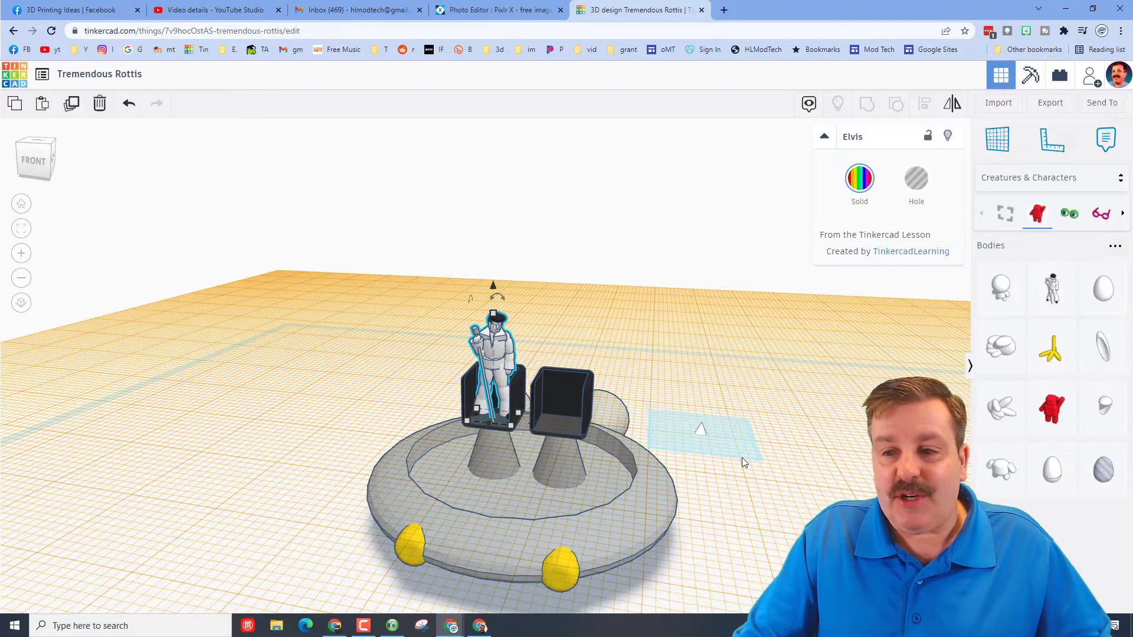
{"action": "mouse_move", "coordinate": [742, 458]}
{"action": "right_mouse_down"}
{"action": "mouse_move", "coordinate": [724, 440]}
{"action": "mouse_move", "coordinate": [841, 437]}
{"action": "mouse_move", "coordinate": [774, 436]}
{"action": "mouse_move", "coordinate": [811, 421]}
{"action": "right_mouse_up"}
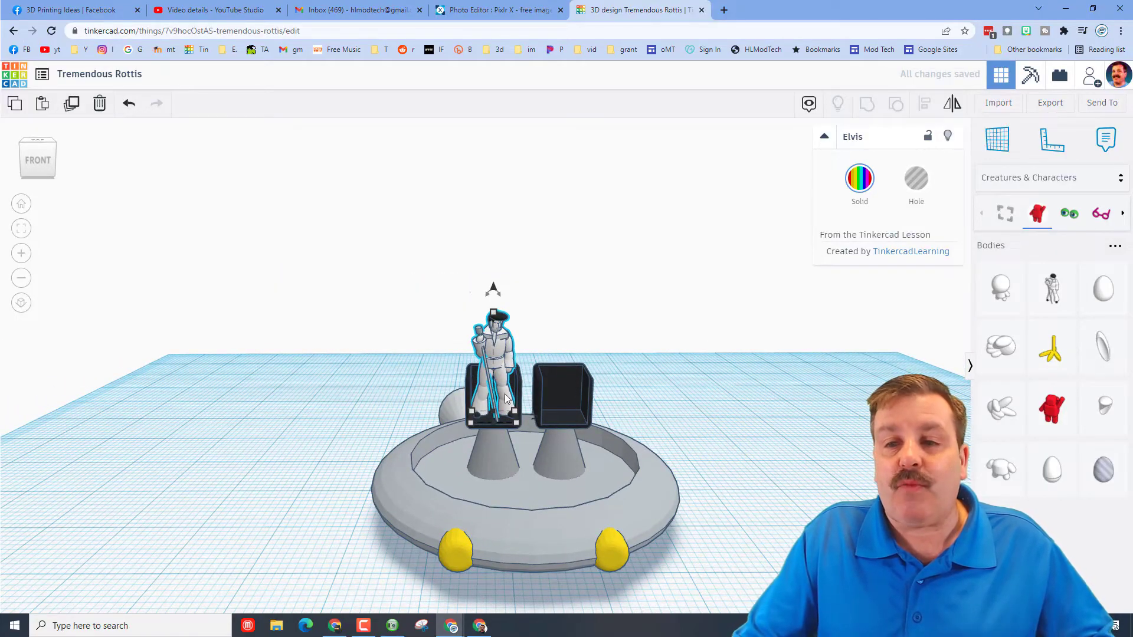
Select both chairs and Elvis and scale them down together to 14.50 high
{"action": "left_click", "coordinate": [493, 455]}
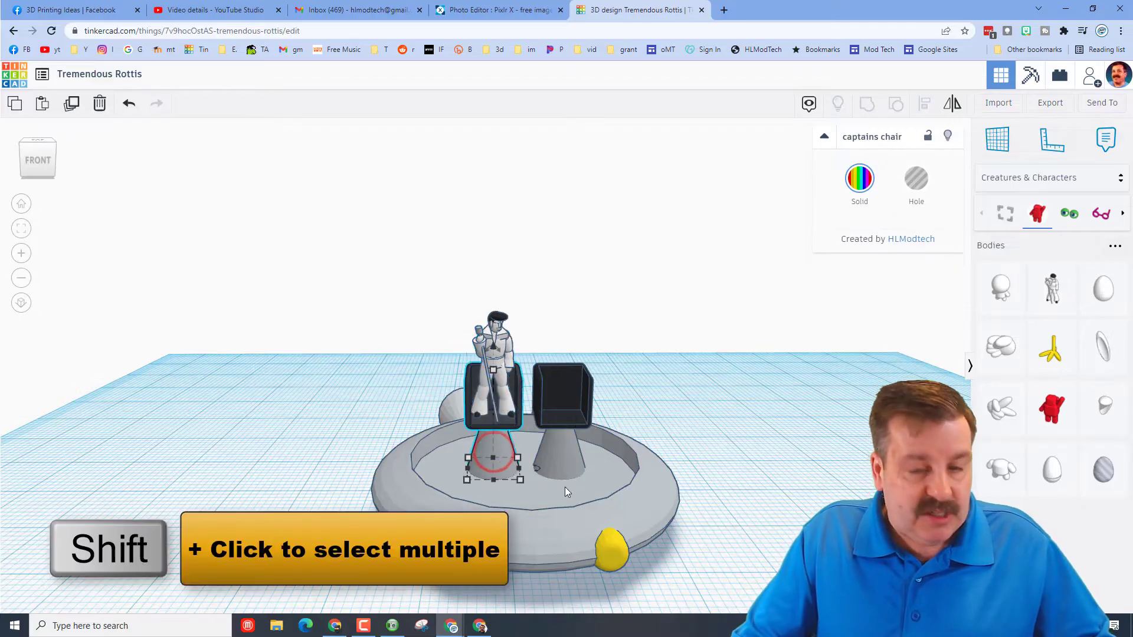
{"action": "left_click", "coordinate": [568, 450], "text": "shift"}
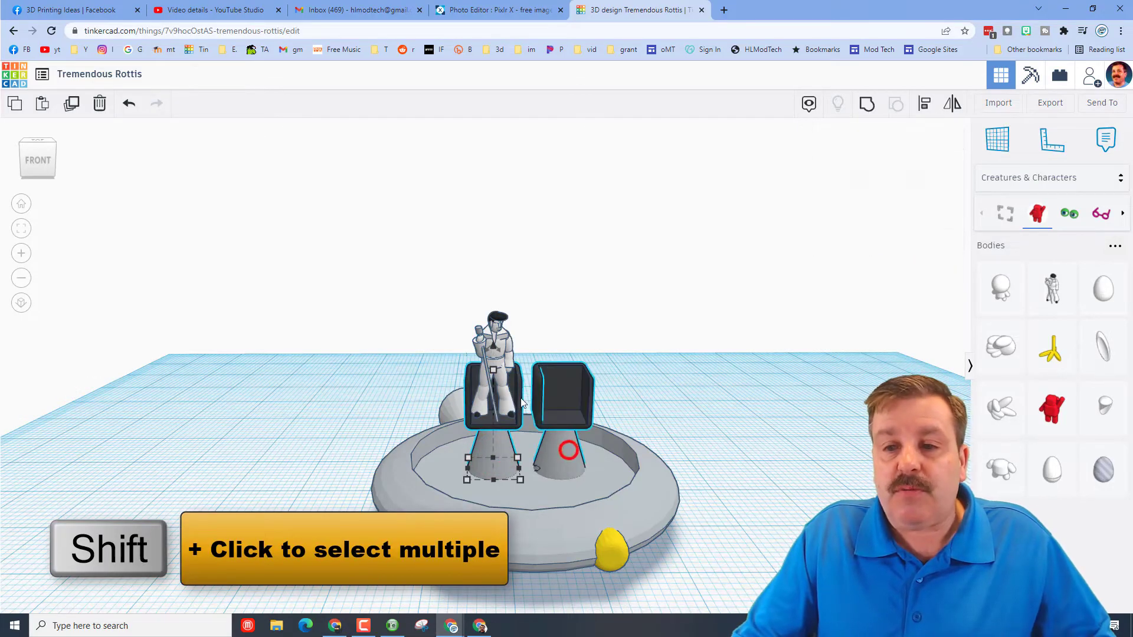
{"action": "left_click", "coordinate": [494, 350], "text": "shift"}
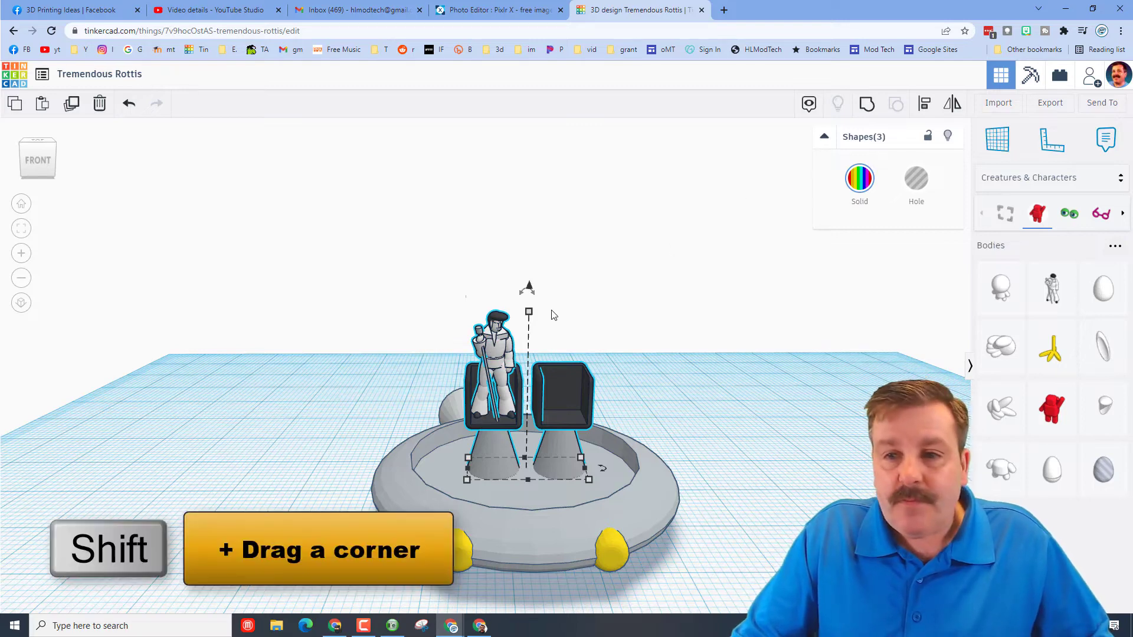
{"action": "left_click_drag", "start_coordinate": [529, 311], "coordinate": [534, 387], "text": "shift"}
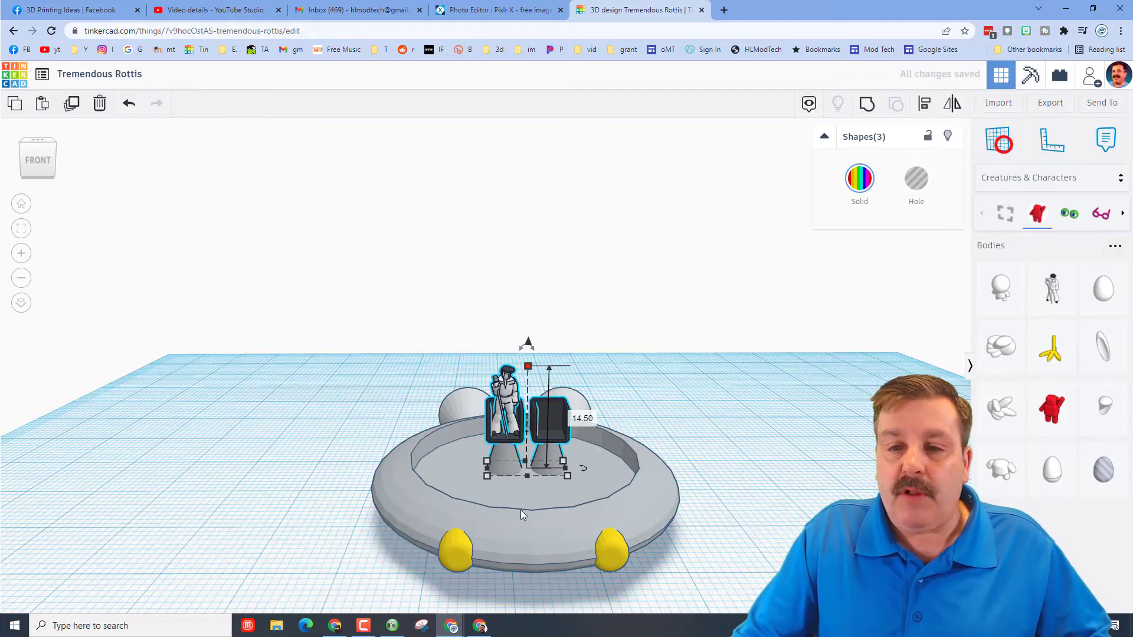
Set the workplane on the bowl floor and place a Basic Shapes Half Sphere enlarged to 34 × 34
{"action": "key", "text": "w"}
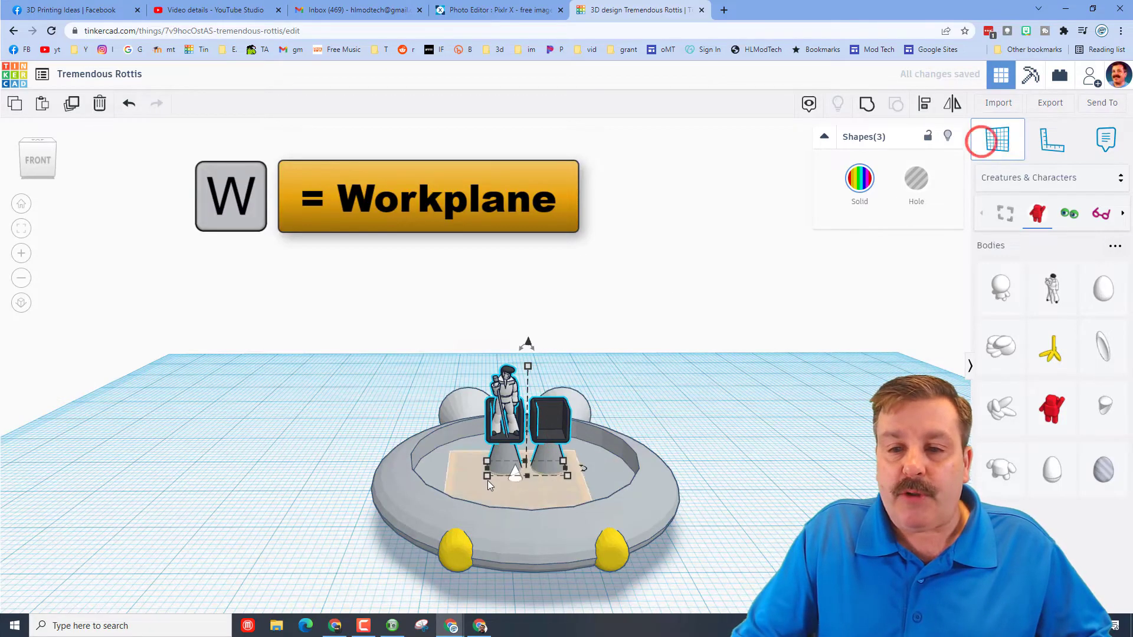
{"action": "left_click", "coordinate": [449, 459]}
{"action": "left_click", "coordinate": [1022, 171]}
{"action": "left_click", "coordinate": [1014, 232]}
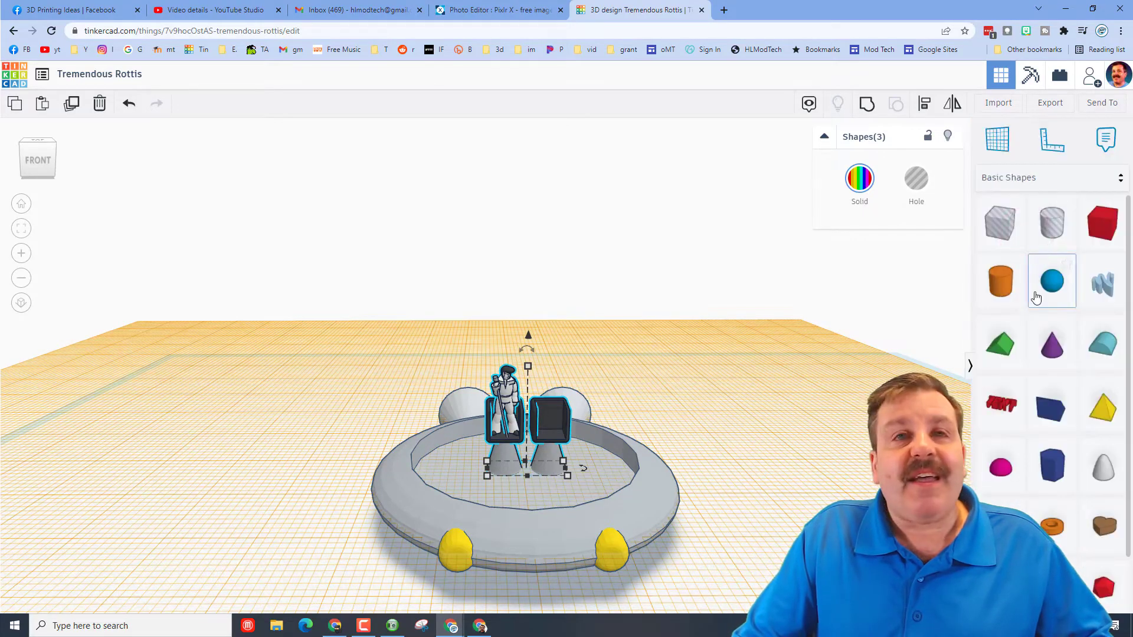
{"action": "left_click_drag", "start_coordinate": [1001, 466], "coordinate": [497, 479]}
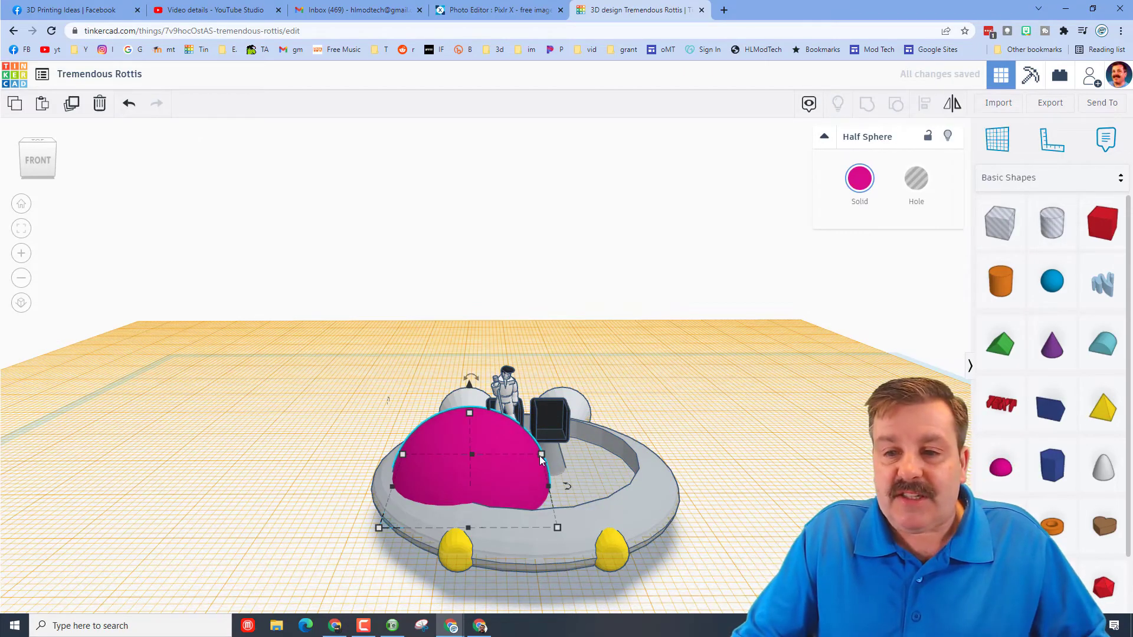
{"action": "left_click_drag", "start_coordinate": [541, 459], "coordinate": [643, 456]}
Make the half-sphere dome transparent and light blue
{"action": "left_click", "coordinate": [871, 181]}
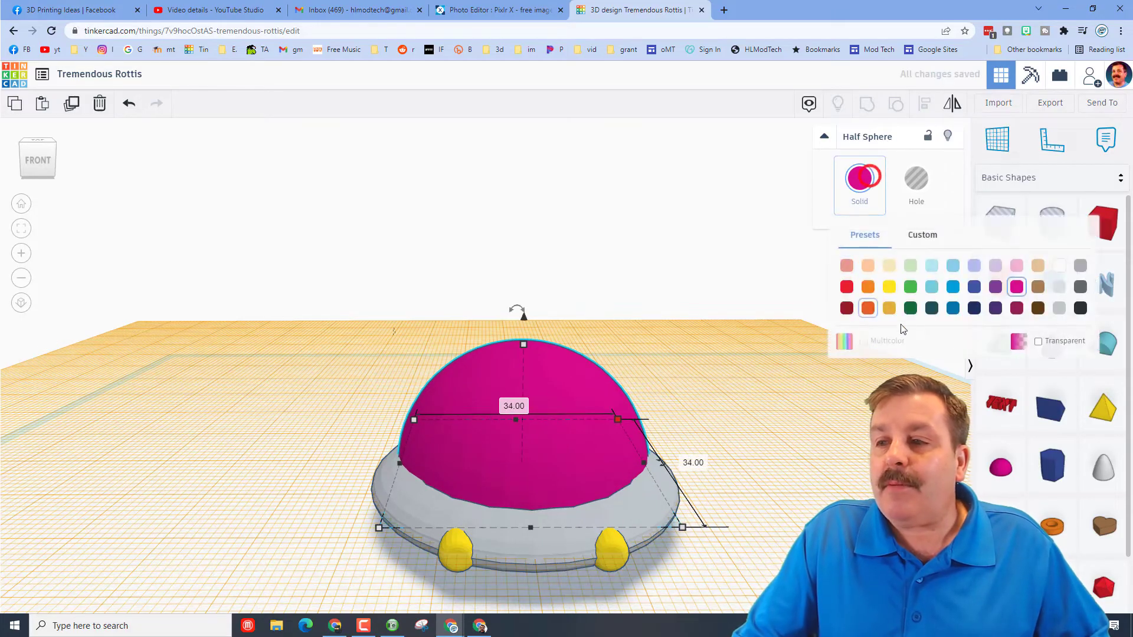
{"action": "left_click", "coordinate": [1038, 341]}
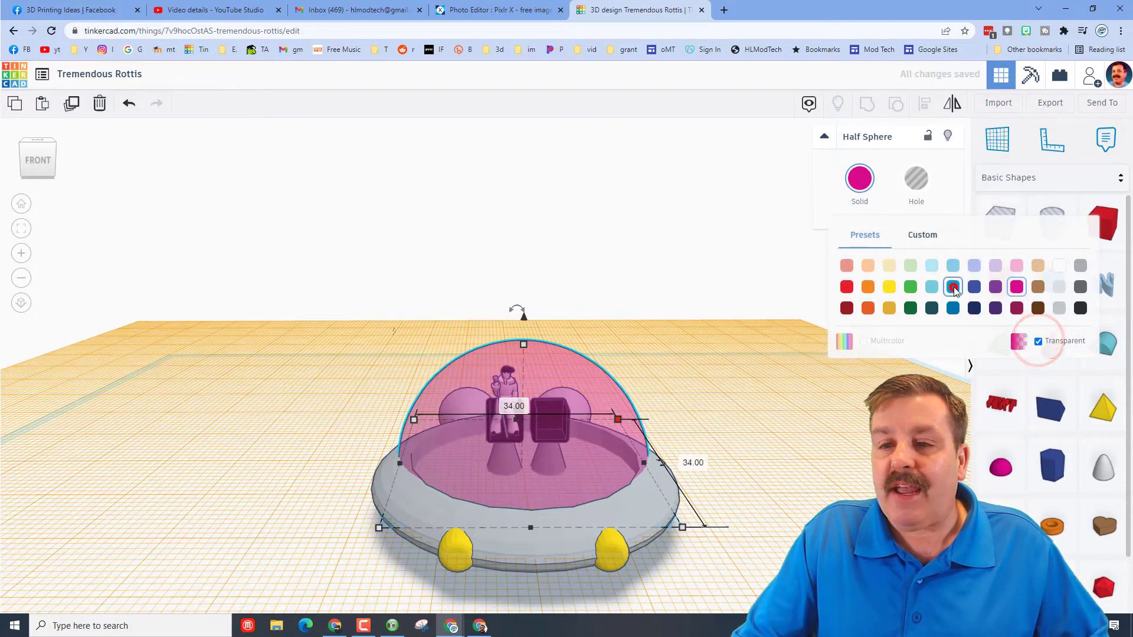
{"action": "left_click", "coordinate": [953, 287]}
{"action": "right_click_drag", "start_coordinate": [581, 398], "coordinate": [315, 387]}
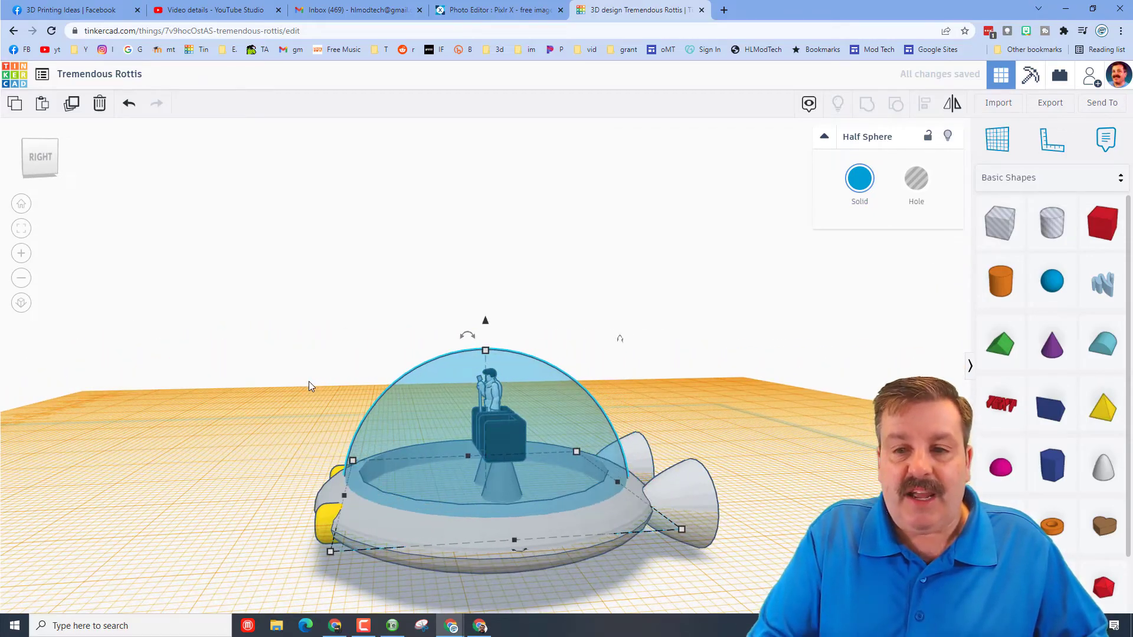
{"action": "right_click_drag", "start_coordinate": [311, 387], "coordinate": [364, 387]}
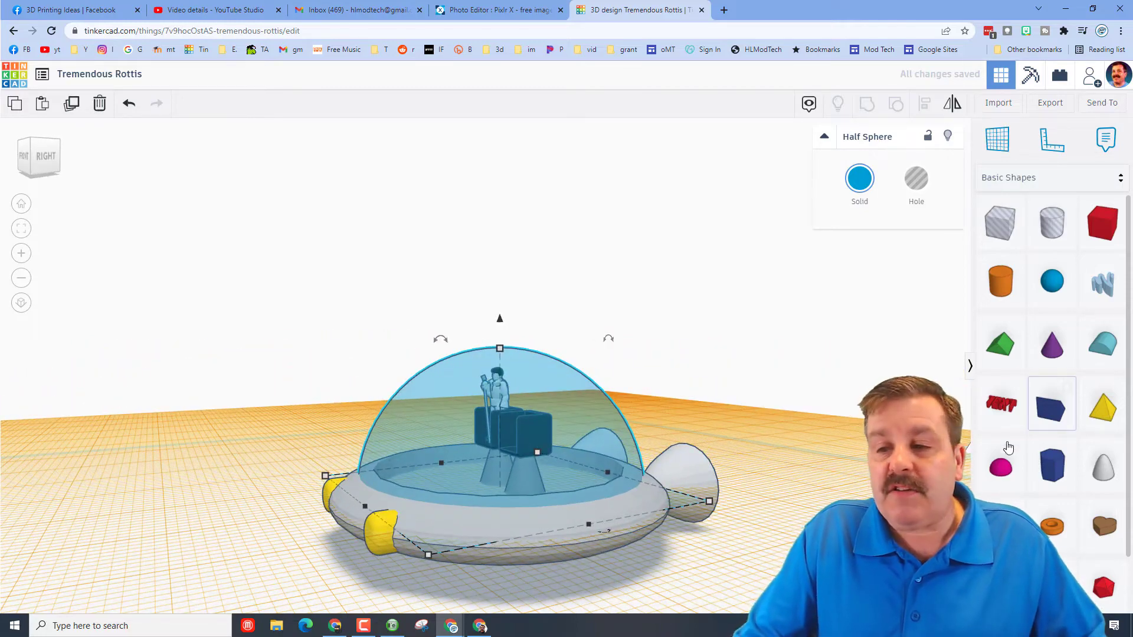
{"action": "right_click_drag", "start_coordinate": [809, 468], "coordinate": [877, 450]}
Add a Scribble and draw freehand strokes merging into one solid flame shape
{"action": "mouse_move", "coordinate": [1102, 284]}
{"action": "left_mouse_down"}
{"action": "mouse_move", "coordinate": [758, 519]}
{"action": "mouse_move", "coordinate": [733, 515]}
{"action": "left_mouse_up"}
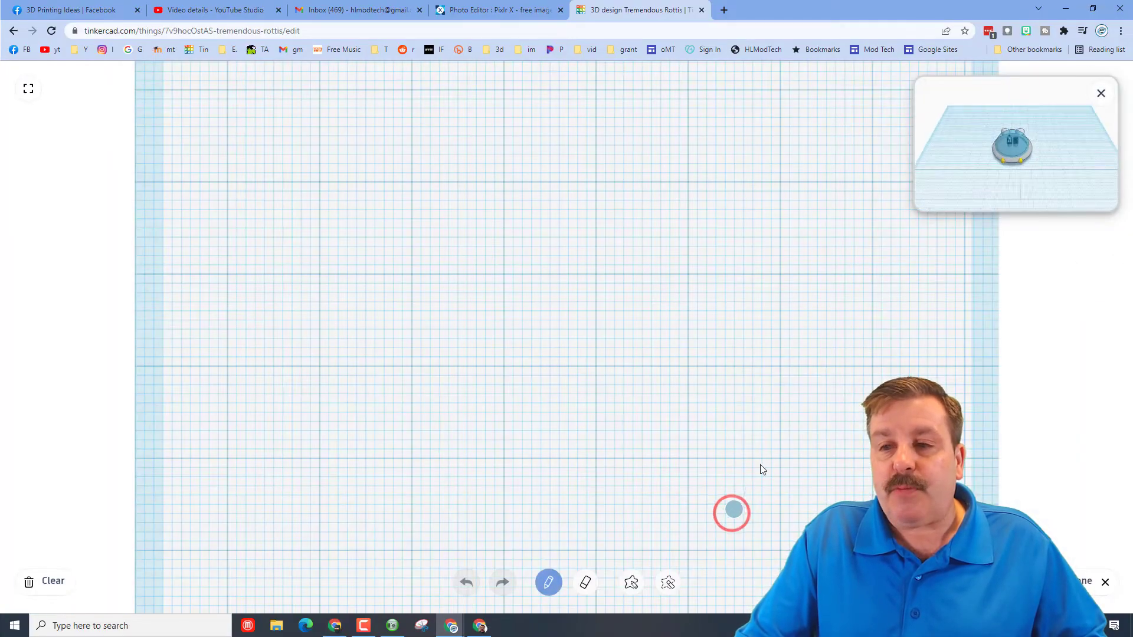
{"action": "left_click_drag", "start_coordinate": [446, 296], "coordinate": [661, 273]}
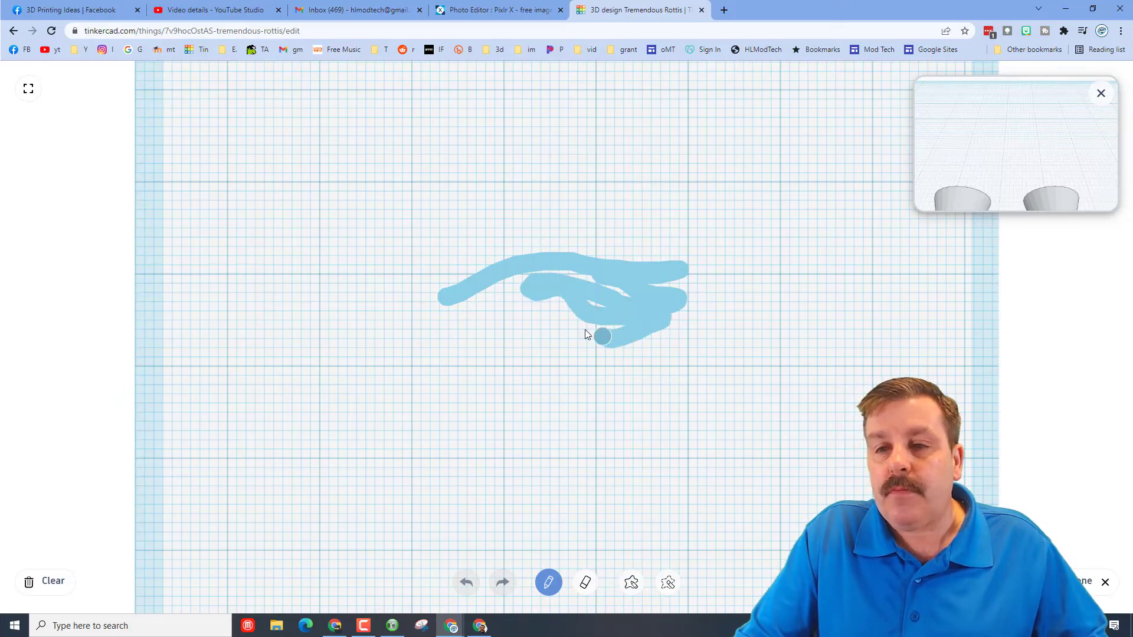
{"action": "left_click_drag", "start_coordinate": [497, 328], "coordinate": [410, 326]}
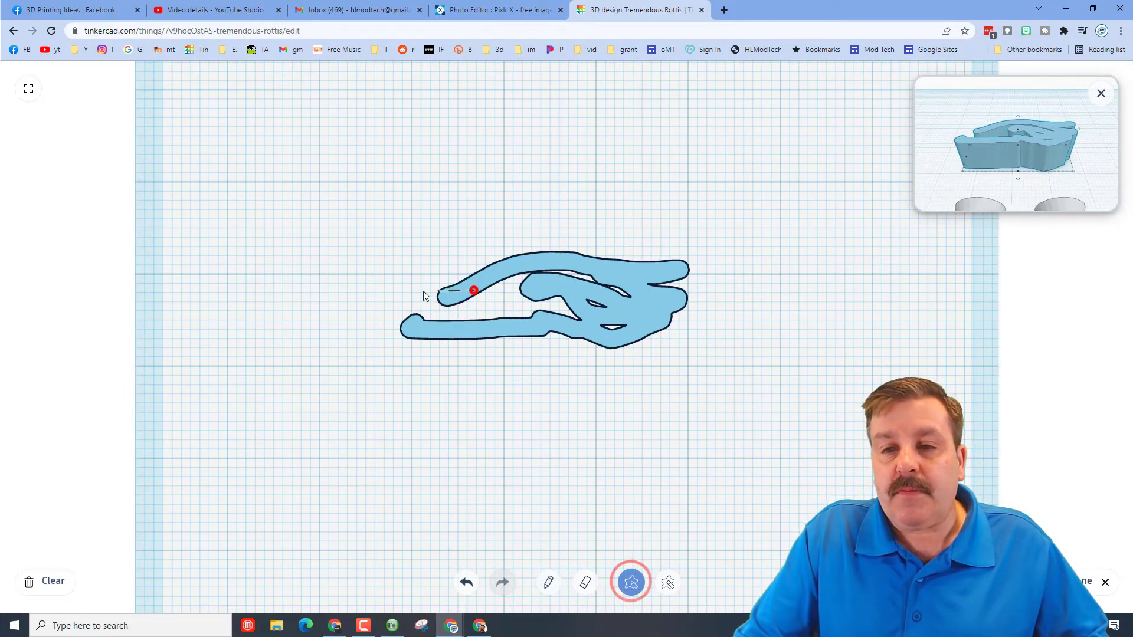
{"action": "left_click_drag", "start_coordinate": [423, 295], "coordinate": [442, 328]}
{"action": "left_click_drag", "start_coordinate": [586, 323], "coordinate": [629, 283]}
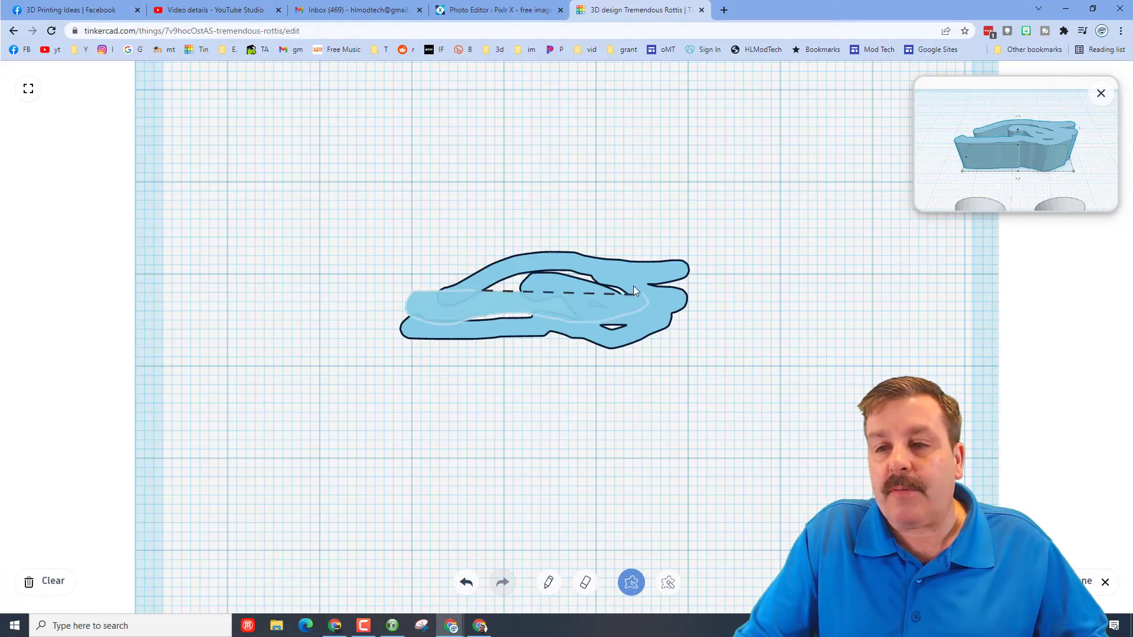
{"action": "mouse_move", "coordinate": [528, 271]}
{"action": "left_mouse_down"}
{"action": "mouse_move", "coordinate": [564, 264]}
{"action": "mouse_move", "coordinate": [594, 279]}
{"action": "left_mouse_up"}
{"action": "mouse_move", "coordinate": [531, 328]}
{"action": "left_mouse_down"}
{"action": "mouse_move", "coordinate": [595, 273]}
{"action": "mouse_move", "coordinate": [529, 257]}
{"action": "left_mouse_up"}
{"action": "left_click_drag", "start_coordinate": [496, 292], "coordinate": [493, 295]}
{"action": "left_click_drag", "start_coordinate": [639, 330], "coordinate": [667, 337]}
Slice wedges into the shape's right side to split it into three prongs
{"action": "left_click", "coordinate": [668, 584]}
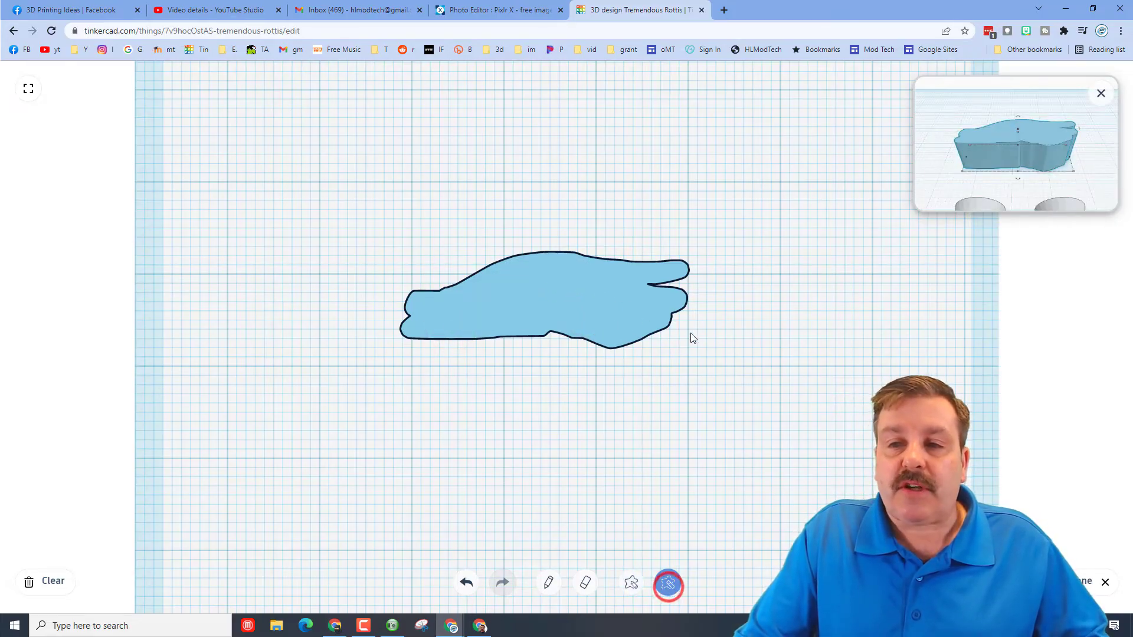
{"action": "mouse_move", "coordinate": [704, 319]}
{"action": "left_mouse_down"}
{"action": "mouse_move", "coordinate": [582, 302]}
{"action": "mouse_move", "coordinate": [656, 329]}
{"action": "left_mouse_up"}
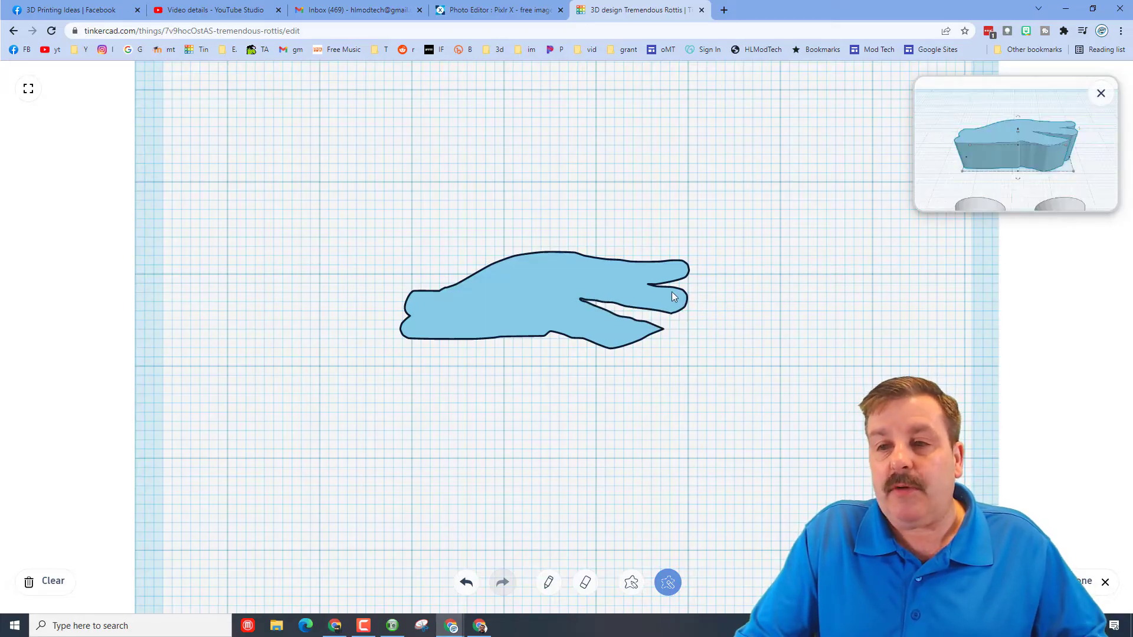
{"action": "mouse_move", "coordinate": [695, 252]}
{"action": "left_mouse_down"}
{"action": "mouse_move", "coordinate": [606, 264]}
{"action": "mouse_move", "coordinate": [480, 243]}
{"action": "left_mouse_up"}
{"action": "mouse_move", "coordinate": [728, 278]}
{"action": "left_mouse_down"}
{"action": "mouse_move", "coordinate": [626, 289]}
{"action": "mouse_move", "coordinate": [721, 300]}
{"action": "left_mouse_up"}
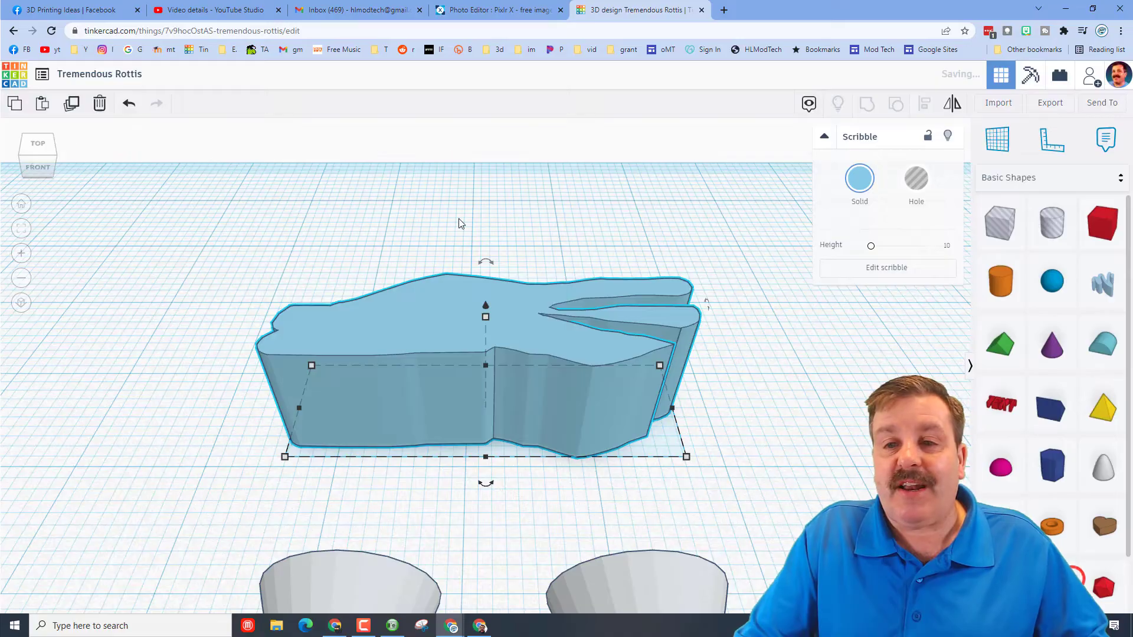
Turn the scribble 90° onto its side and colour it orange
{"action": "scroll", "coordinate": [485, 220], "scroll_direction": "down", "scroll_amount": 5}
{"action": "right_click_drag", "start_coordinate": [621, 313], "coordinate": [472, 325]}
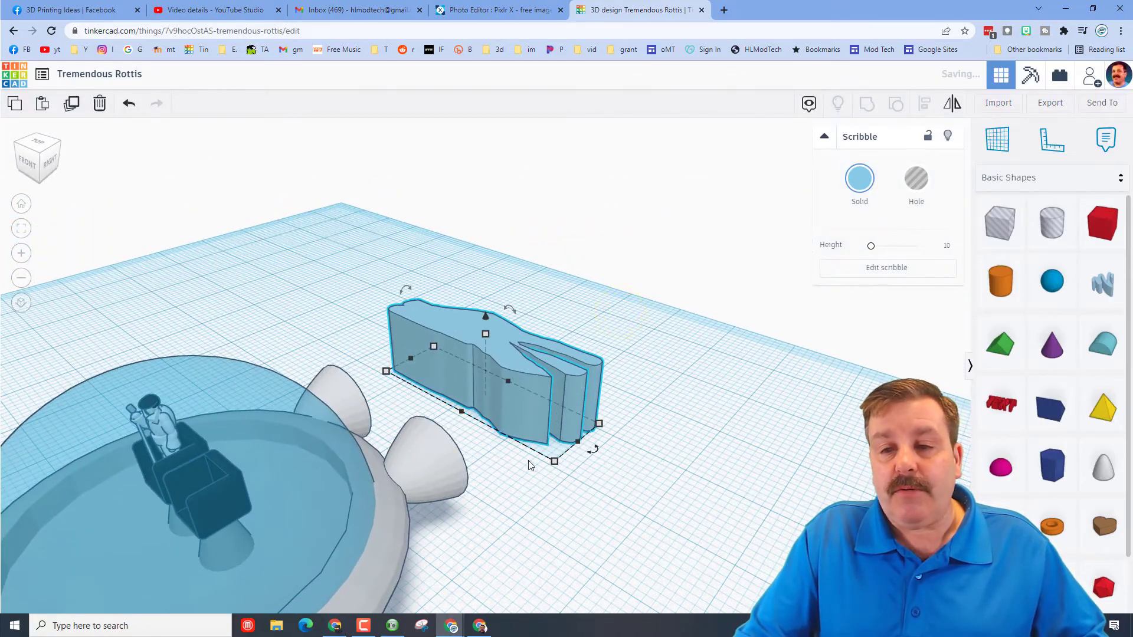
{"action": "mouse_move", "coordinate": [592, 449]}
{"action": "left_mouse_down"}
{"action": "mouse_move", "coordinate": [575, 342]}
{"action": "mouse_move", "coordinate": [558, 343]}
{"action": "mouse_move", "coordinate": [570, 365]}
{"action": "mouse_move", "coordinate": [553, 358]}
{"action": "mouse_move", "coordinate": [526, 417]}
{"action": "mouse_move", "coordinate": [546, 368]}
{"action": "left_mouse_up"}
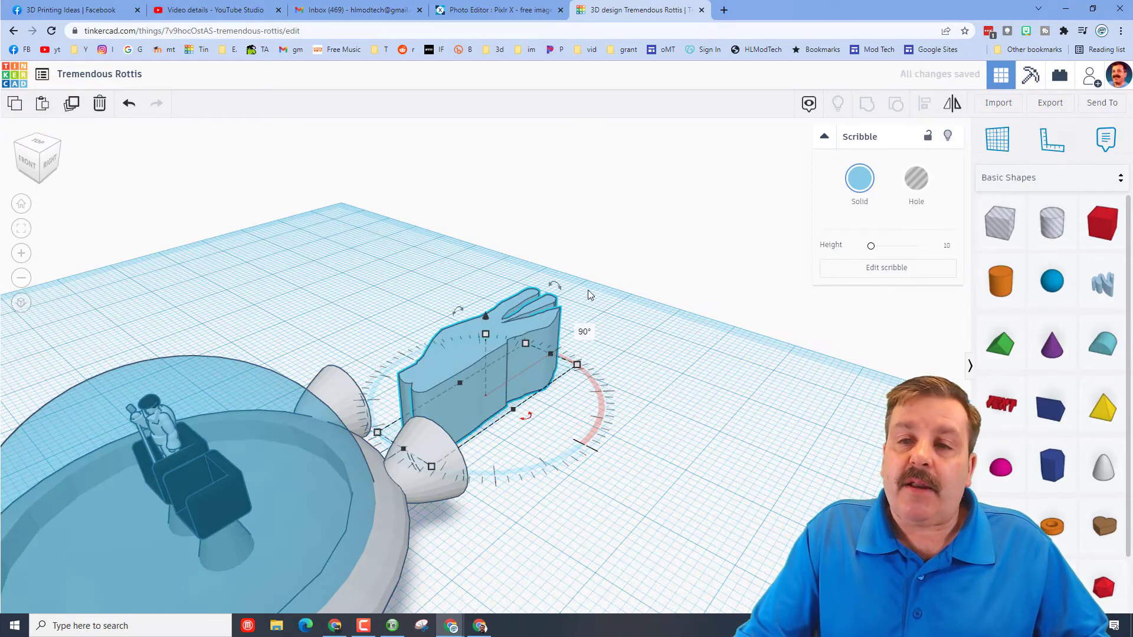
{"action": "mouse_move", "coordinate": [555, 285]}
{"action": "left_mouse_down"}
{"action": "mouse_move", "coordinate": [582, 298]}
{"action": "mouse_move", "coordinate": [593, 337]}
{"action": "left_mouse_up"}
{"action": "left_click", "coordinate": [860, 177]}
{"action": "left_click", "coordinate": [865, 285]}
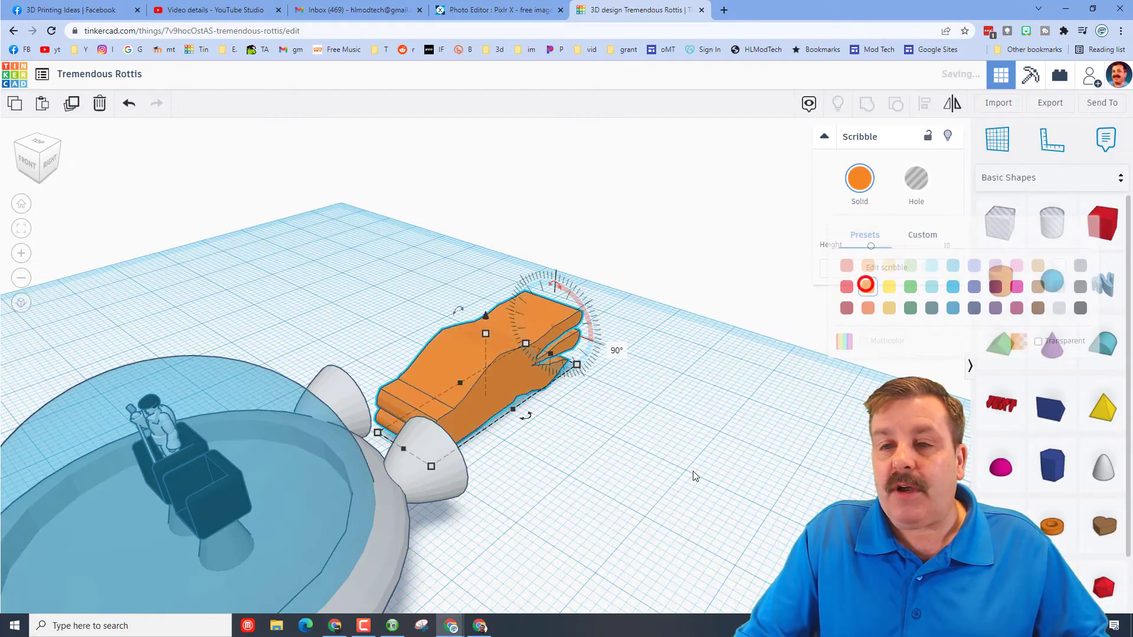
Shrink the orange scribble to flame size and raise it off the workplane behind the saucer
{"action": "mouse_move", "coordinate": [683, 473]}
{"action": "right_mouse_down"}
{"action": "mouse_move", "coordinate": [486, 486]}
{"action": "mouse_move", "coordinate": [422, 446]}
{"action": "mouse_move", "coordinate": [416, 428]}
{"action": "right_mouse_up"}
{"action": "left_click", "coordinate": [453, 347]}
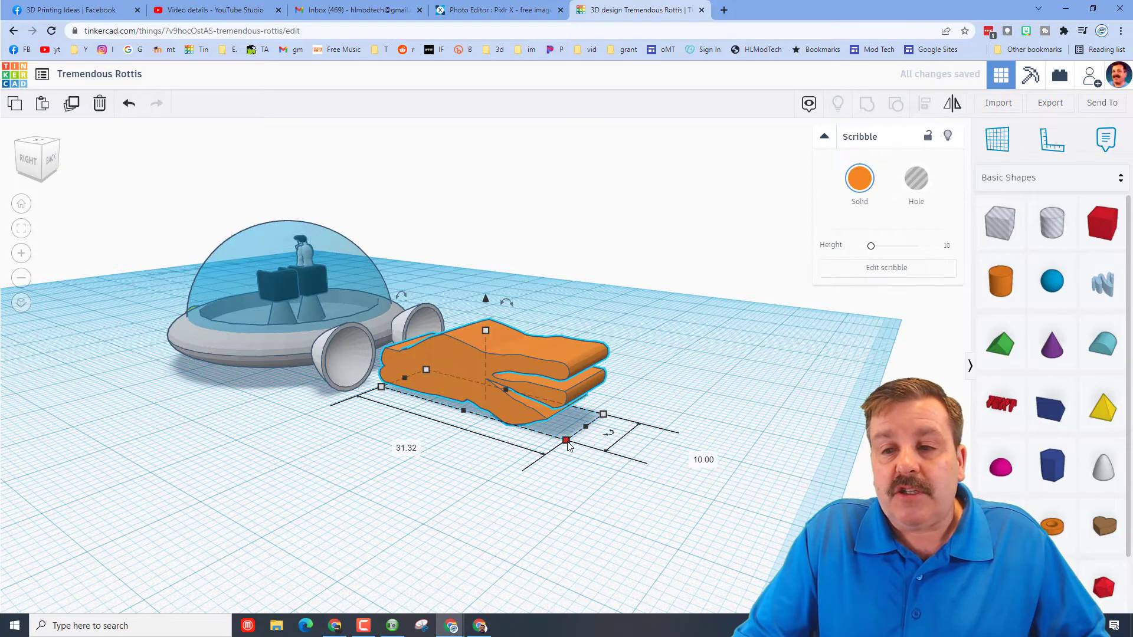
{"action": "left_click_drag", "start_coordinate": [566, 441], "coordinate": [439, 362], "text": "shift"}
{"action": "key", "text": "ctrl+Up"}
{"action": "key", "text": "ctrl+Up"}
{"action": "key", "text": "ctrl+Up"}
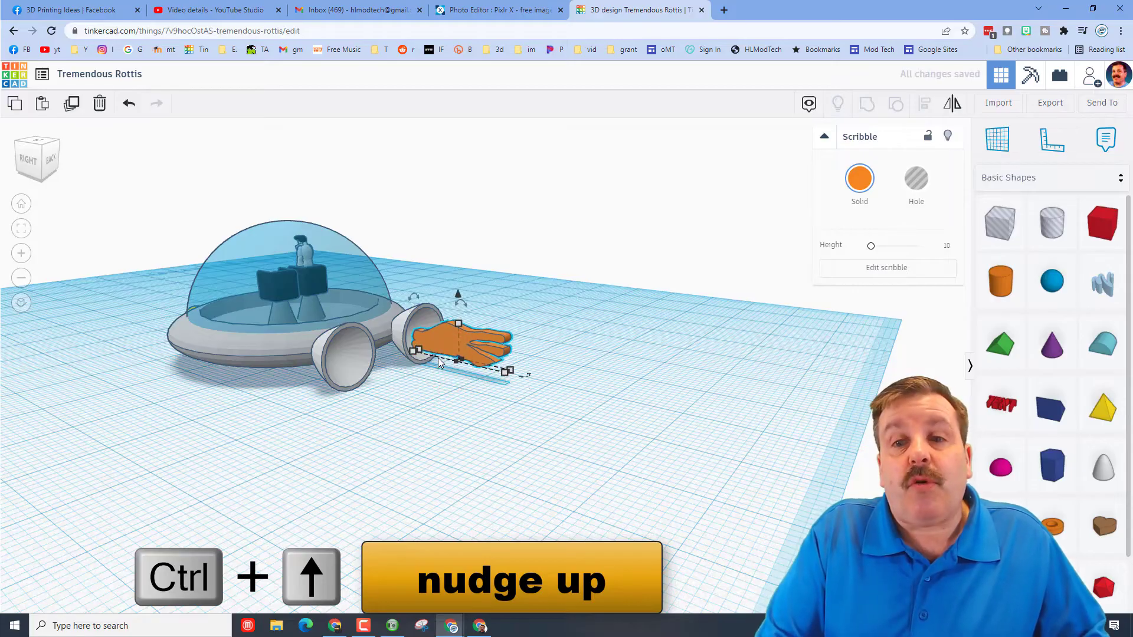
{"action": "right_click_drag", "start_coordinate": [507, 515], "coordinate": [660, 517]}
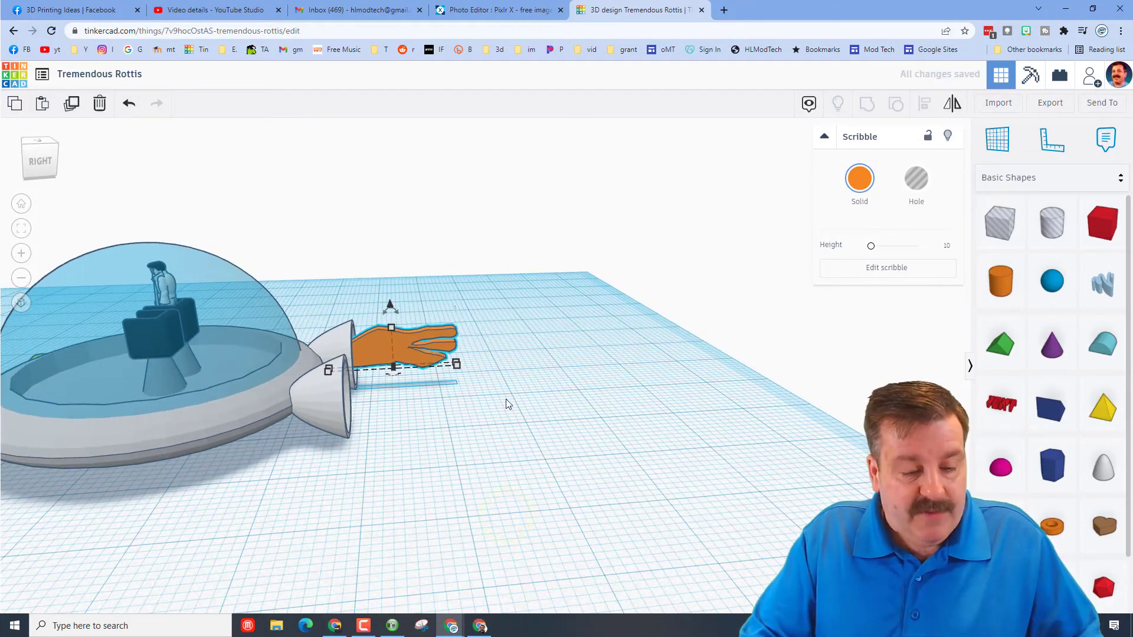
Duplicate the flame and nudge the copy forward beside the original
{"action": "key", "text": "ctrl+d"}
{"action": "key", "text": "Down"}
{"action": "key", "text": "Down"}
{"action": "key", "text": "Down"}
{"action": "key", "text": "Down"}
{"action": "key", "text": "Down"}
{"action": "key", "text": "Down"}
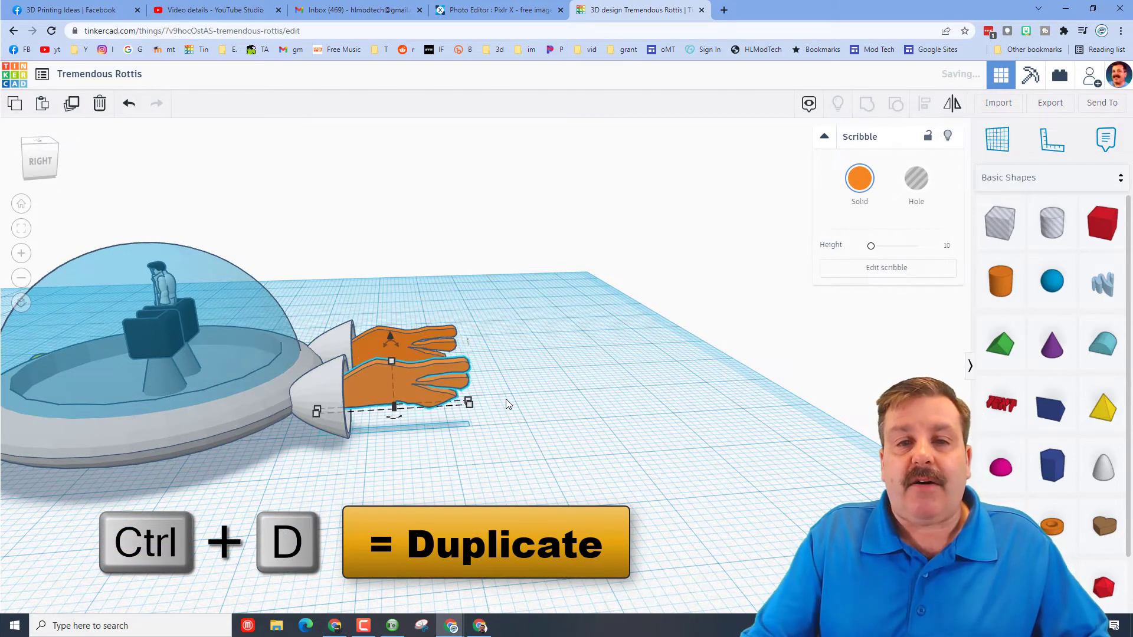
{"action": "scroll", "coordinate": [507, 399], "scroll_direction": "down", "scroll_amount": 5}
{"action": "right_click_drag", "start_coordinate": [202, 455], "coordinate": [471, 445]}
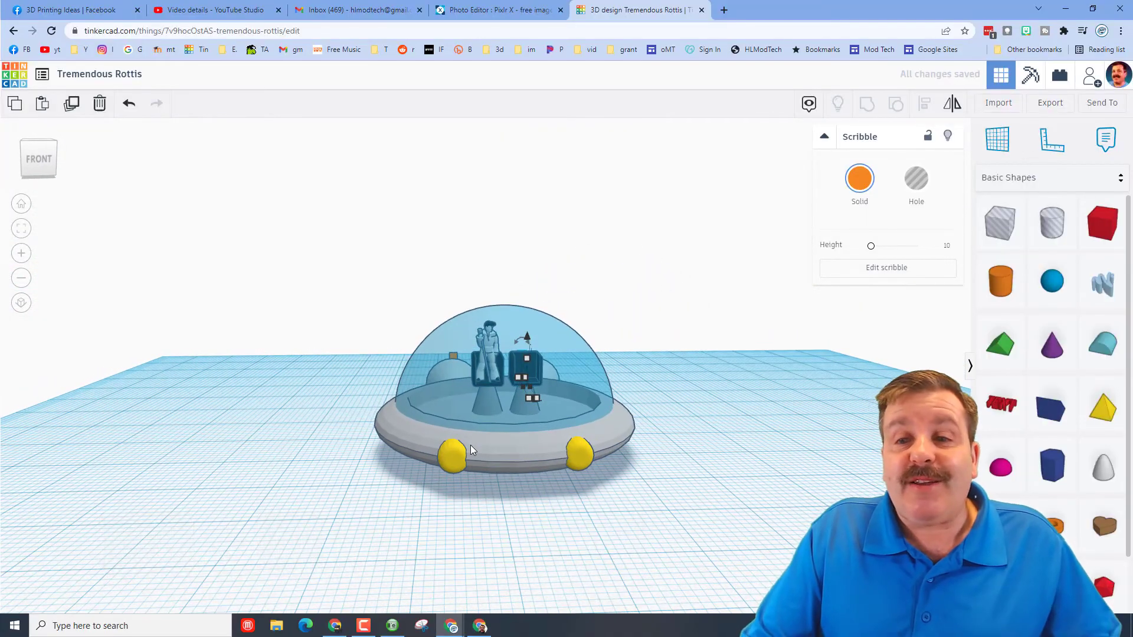
Duplicate all seven saucer parts and move the copy to the right beside the original
{"action": "left_click_drag", "start_coordinate": [319, 242], "coordinate": [709, 519]}
{"action": "key", "text": "ctrl+d"}
{"action": "key", "text": "Right"}
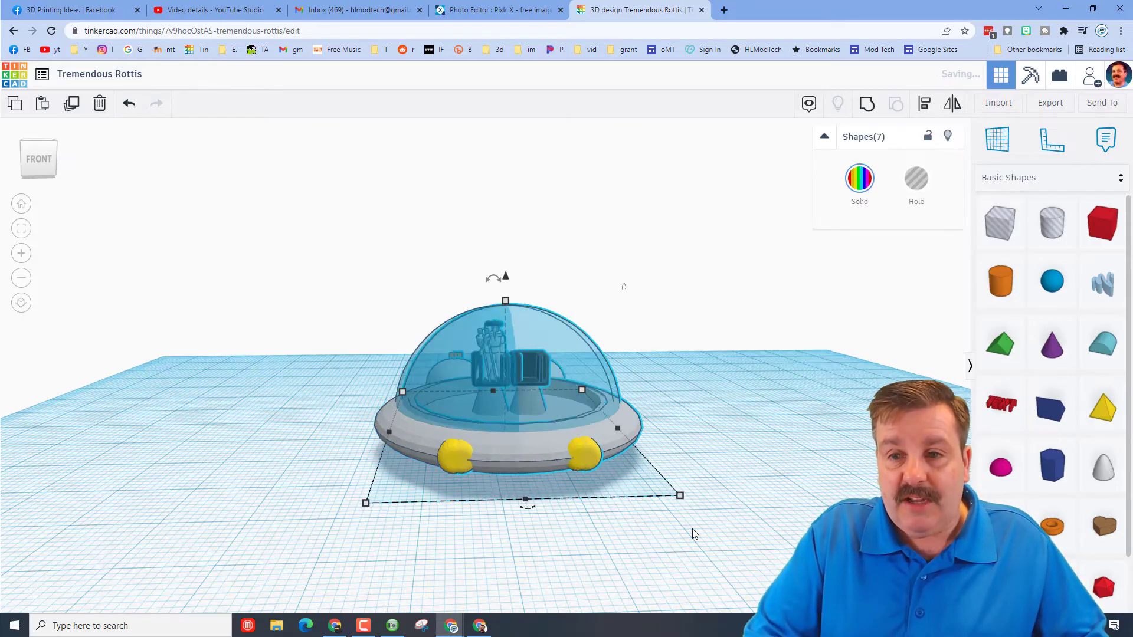
{"action": "key", "text": "Right"}
{"action": "key", "text": "Right"}
{"action": "key", "text": "Right"}
{"action": "key", "text": "Right"}
{"action": "key", "text": "Right"}
{"action": "key", "text": "Right"}
{"action": "key", "text": "Right"}
{"action": "key", "text": "Right"}
{"action": "key", "text": "Right"}
{"action": "key", "text": "Right"}
{"action": "key", "text": "Right"}
{"action": "key", "text": "Right"}
{"action": "key", "text": "Right"}
{"action": "key", "text": "Right"}
{"action": "key", "text": "Right"}
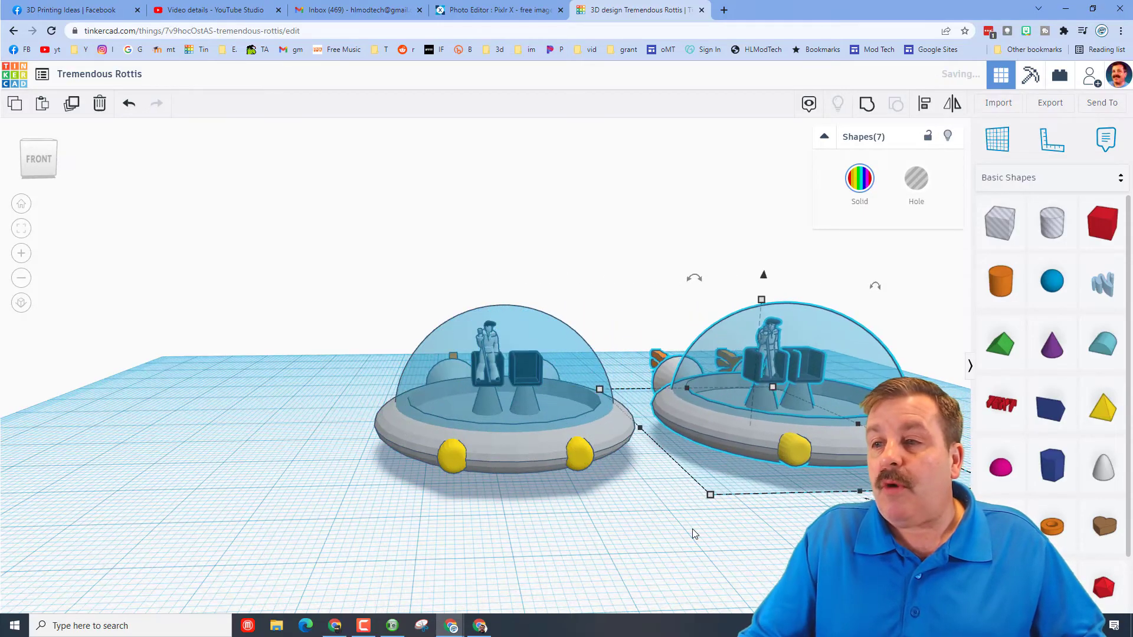
{"action": "right_click_drag", "start_coordinate": [694, 533], "coordinate": [727, 489]}
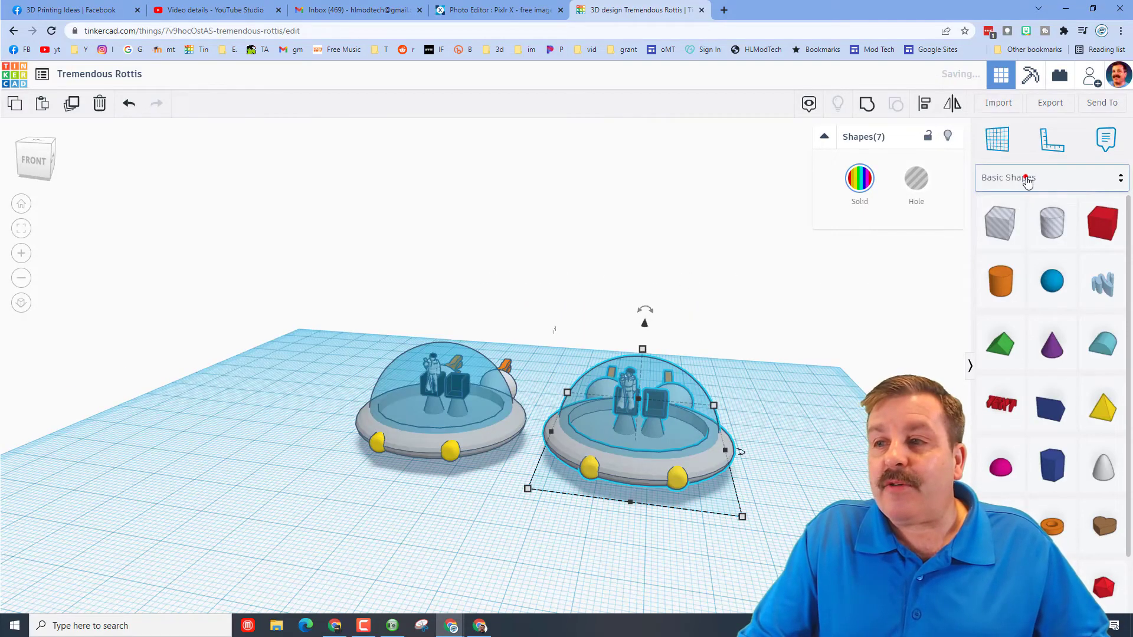
Place the red Swept NACA fin from Favorites and rotate it 90° upright
{"action": "left_click", "coordinate": [1024, 177]}
{"action": "left_click", "coordinate": [1024, 196]}
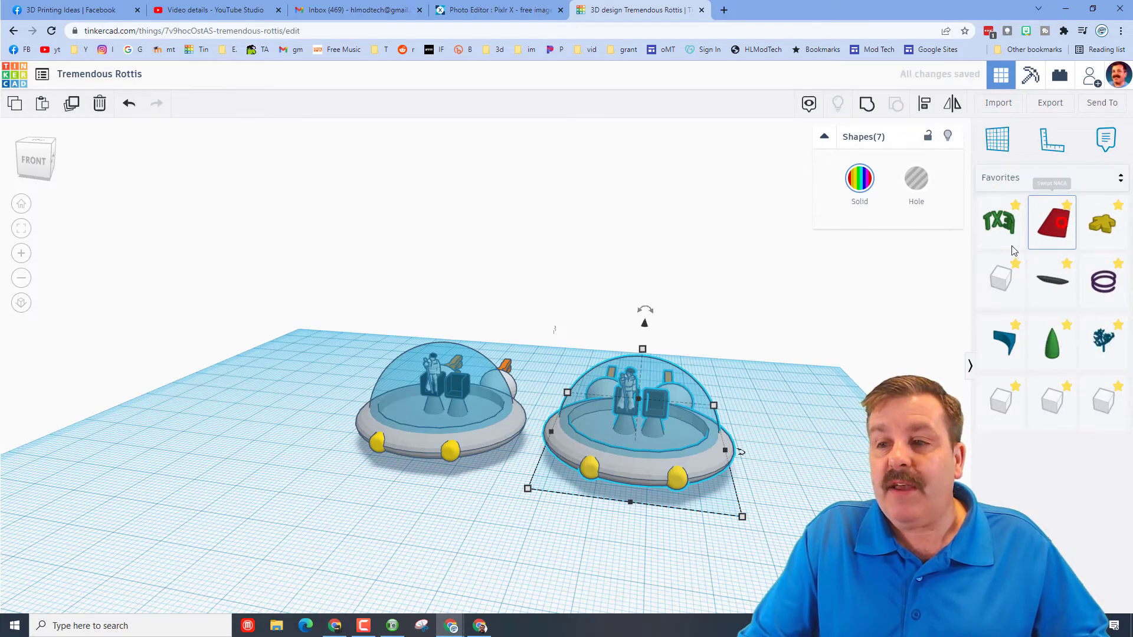
{"action": "left_click_drag", "start_coordinate": [1062, 227], "coordinate": [749, 457]}
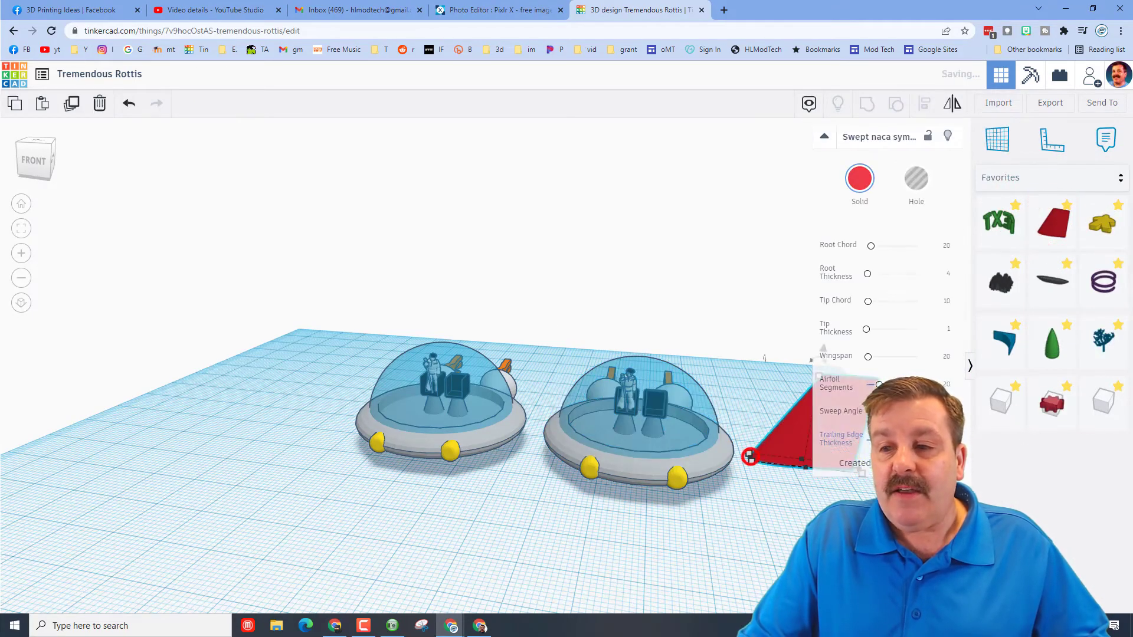
{"action": "left_click", "coordinate": [776, 542]}
{"action": "right_click_drag", "start_coordinate": [833, 524], "coordinate": [506, 593]}
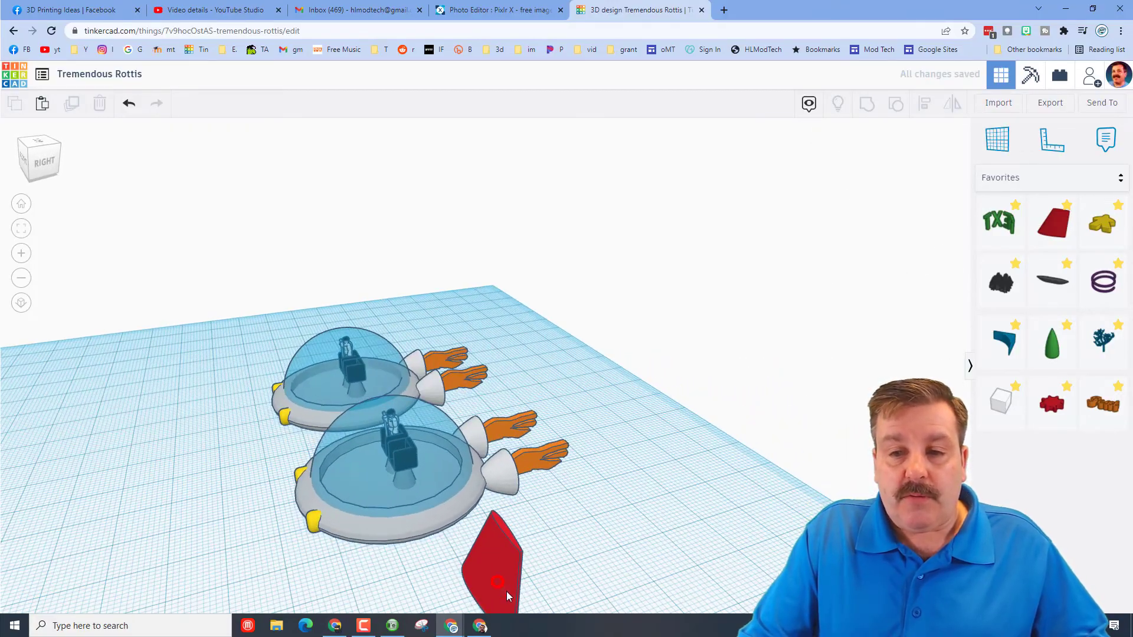
{"action": "left_click", "coordinate": [534, 566]}
{"action": "scroll", "coordinate": [538, 568], "scroll_direction": "down", "scroll_amount": 3}
{"action": "left_click_drag", "start_coordinate": [540, 518], "coordinate": [520, 499]}
{"action": "right_click_drag", "start_coordinate": [520, 499], "coordinate": [583, 456]}
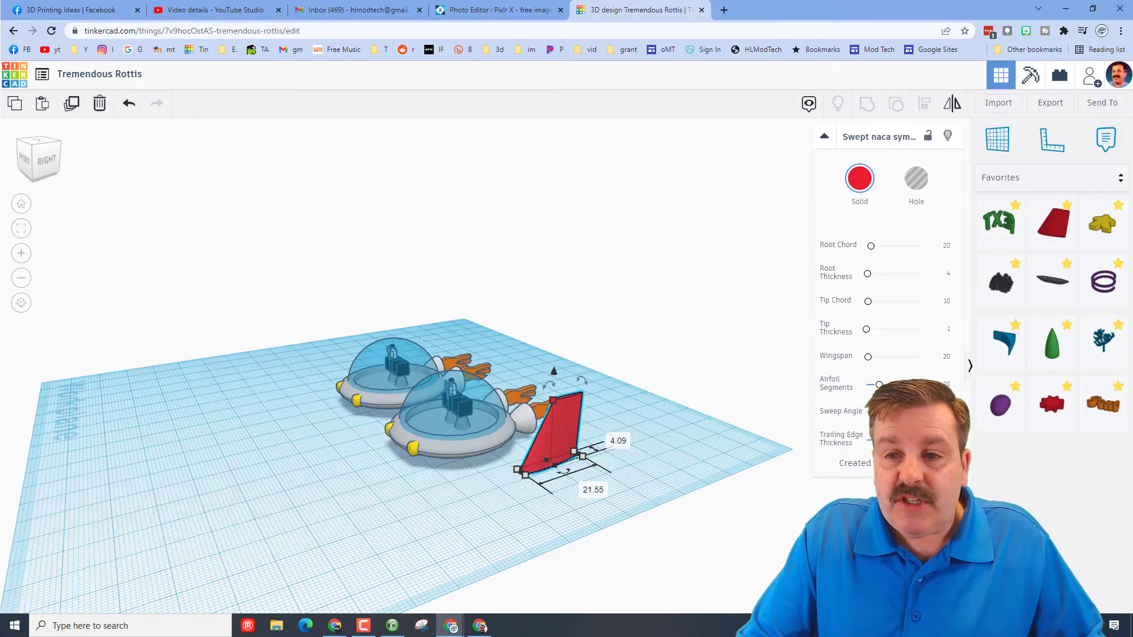
Shrink the fin to 9.00 tall and lift it onto the saucer's rear
{"action": "left_click_drag", "start_coordinate": [553, 400], "coordinate": [552, 436], "text": "shift"}
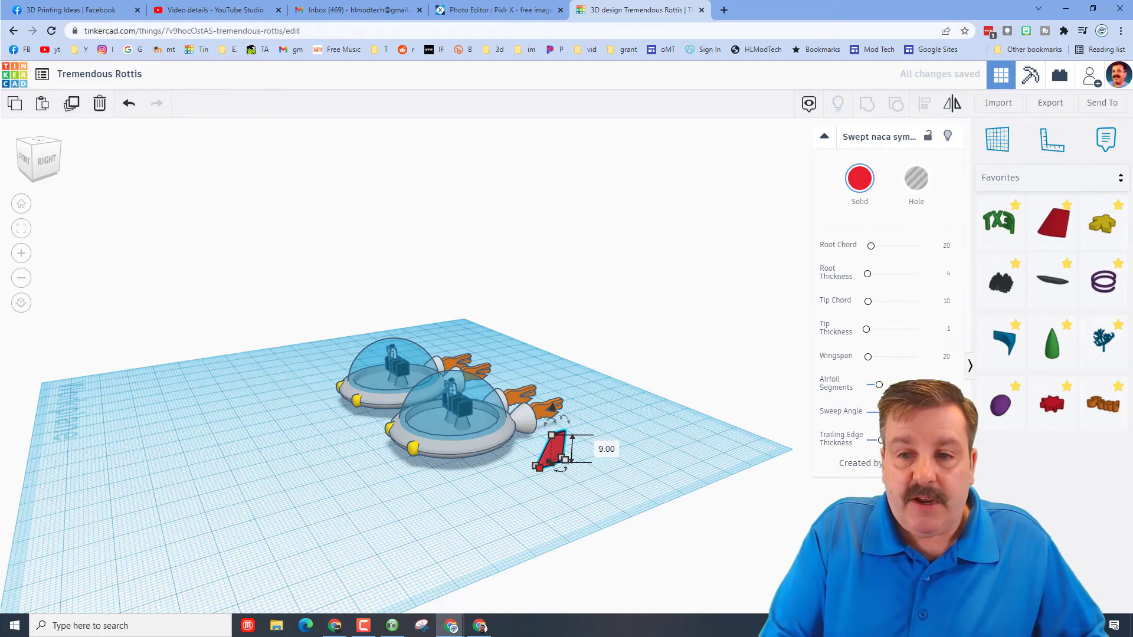
{"action": "key", "text": "Left"}
{"action": "key", "text": "Left"}
{"action": "key", "text": "Left"}
{"action": "key", "text": "Up"}
{"action": "key", "text": "Up"}
{"action": "key", "text": "ctrl+Up"}
{"action": "key", "text": "ctrl+Up"}
{"action": "key", "text": "ctrl+Up"}
{"action": "key", "text": "ctrl+Up"}
{"action": "key", "text": "ctrl+Up"}
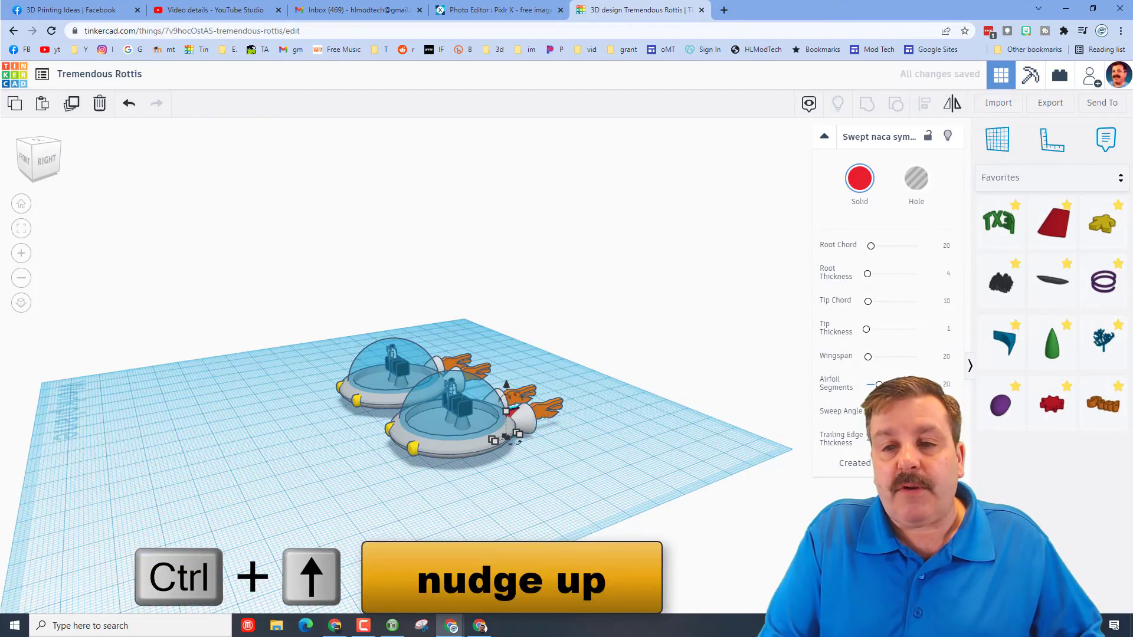
{"action": "key", "text": "ctrl+Up"}
{"action": "key", "text": "ctrl+Up"}
{"action": "key", "text": "ctrl+Up"}
{"action": "key", "text": "ctrl+Up"}
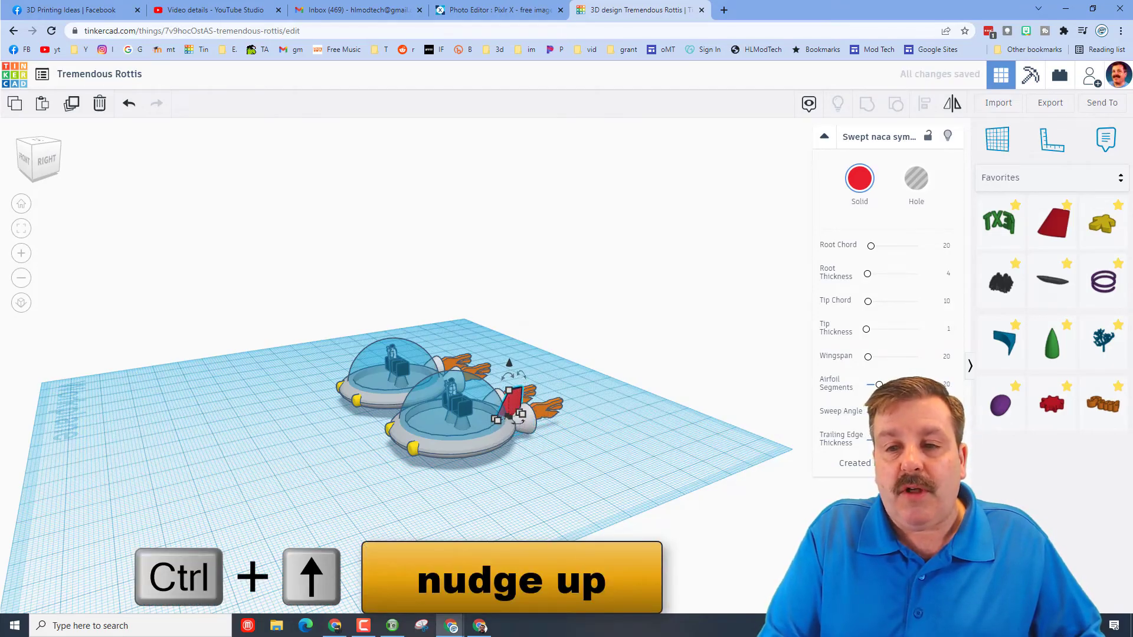
Duplicate the red fin and shift the copy back-left
{"action": "key", "text": "ctrl+d"}
{"action": "key", "text": "Up"}
{"action": "key", "text": "Up"}
{"action": "key", "text": "Up"}
{"action": "key", "text": "Up"}
{"action": "key", "text": "Up"}
{"action": "key", "text": "Up"}
{"action": "key", "text": "Up"}
{"action": "key", "text": "Up"}
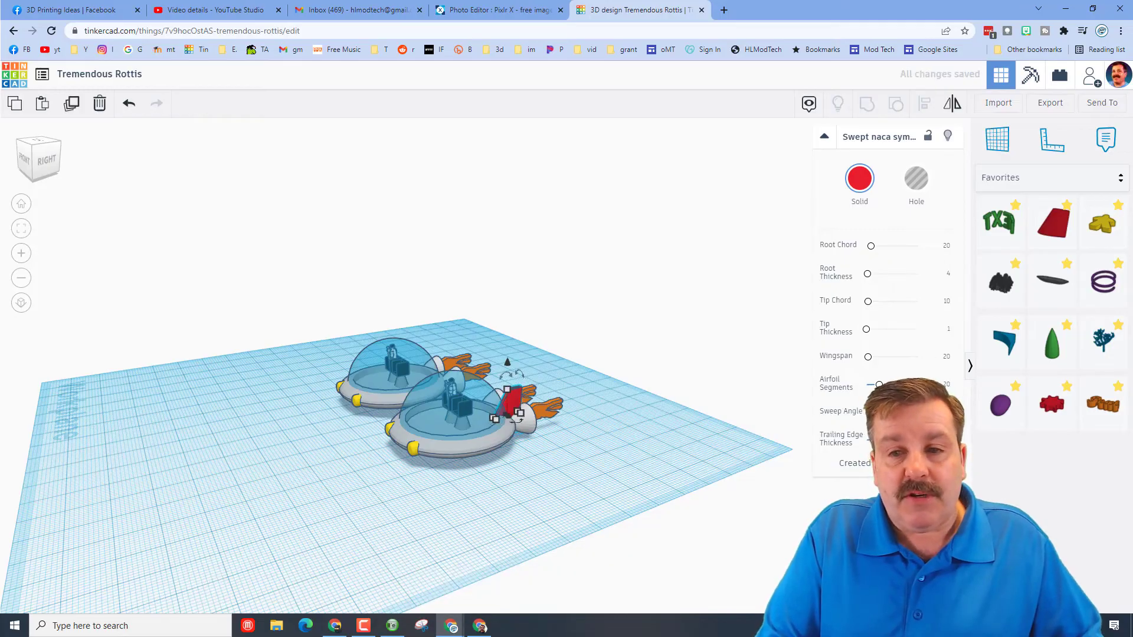
{"action": "key", "text": "Left"}
{"action": "key", "text": "Left"}
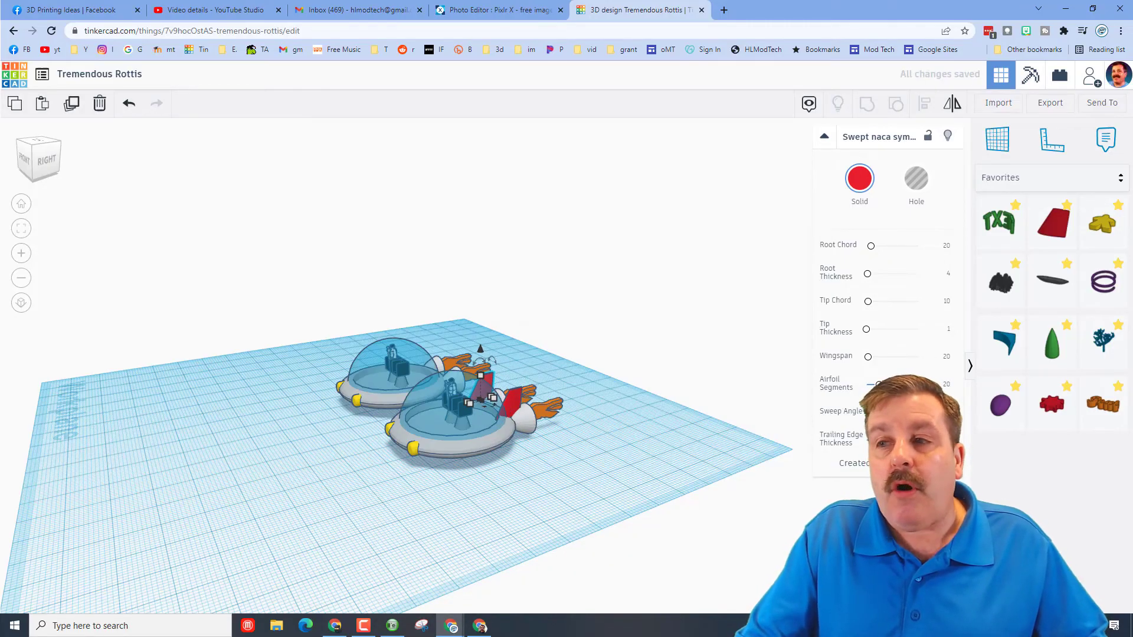
Switch the shapes panel from Favorites to Shape Generators and show the All list
{"action": "left_click", "coordinate": [1051, 178]}
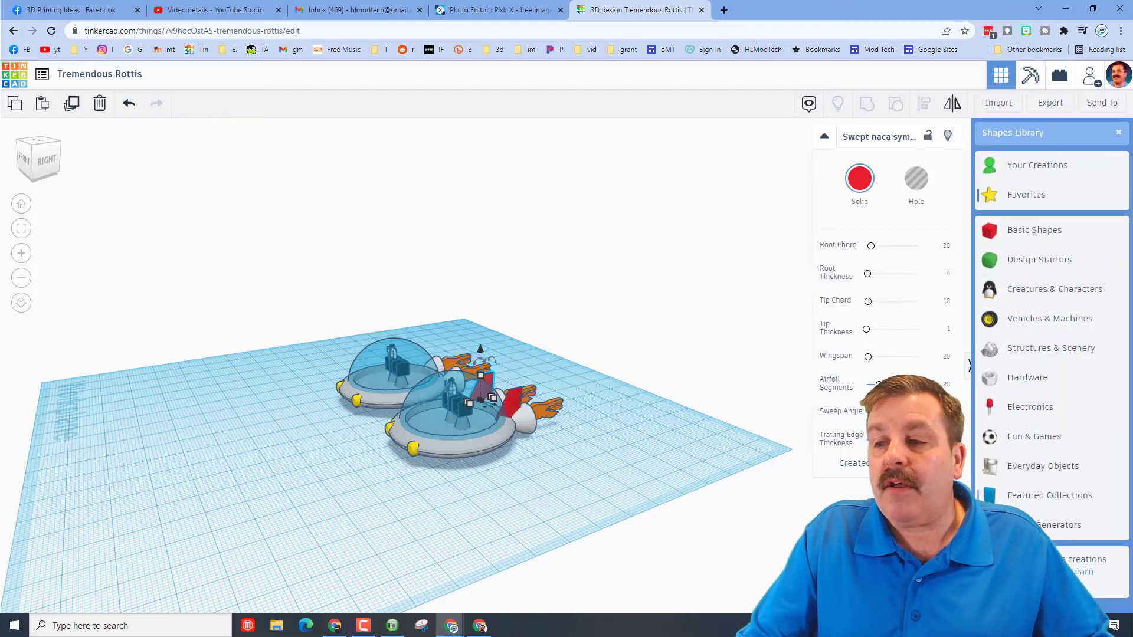
{"action": "left_click", "coordinate": [1058, 525]}
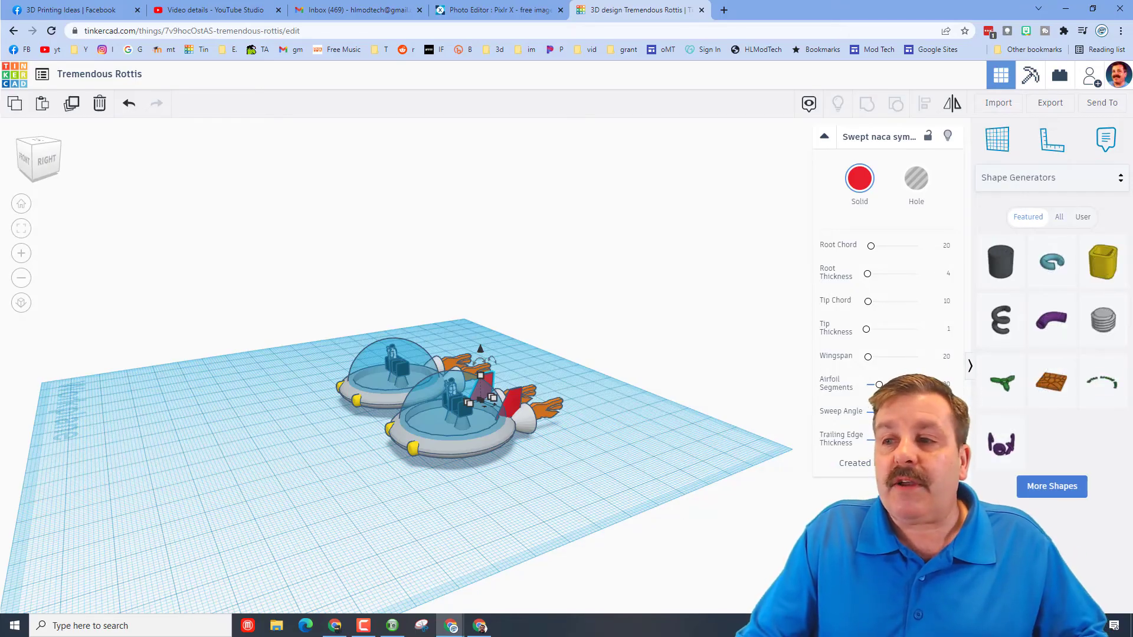
{"action": "left_click", "coordinate": [1060, 217]}
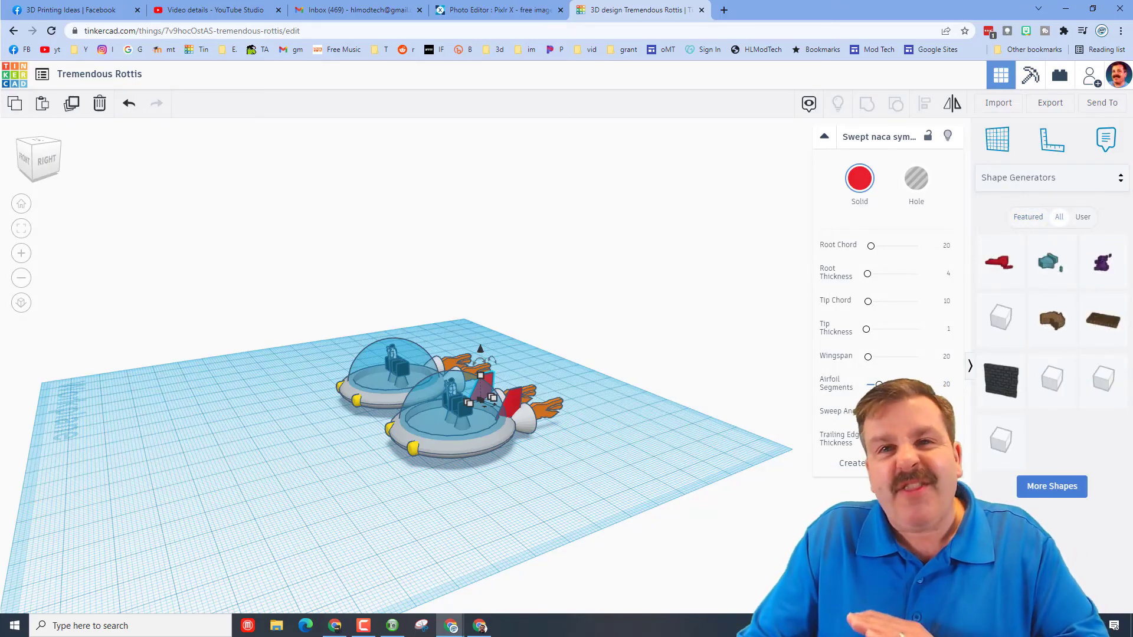